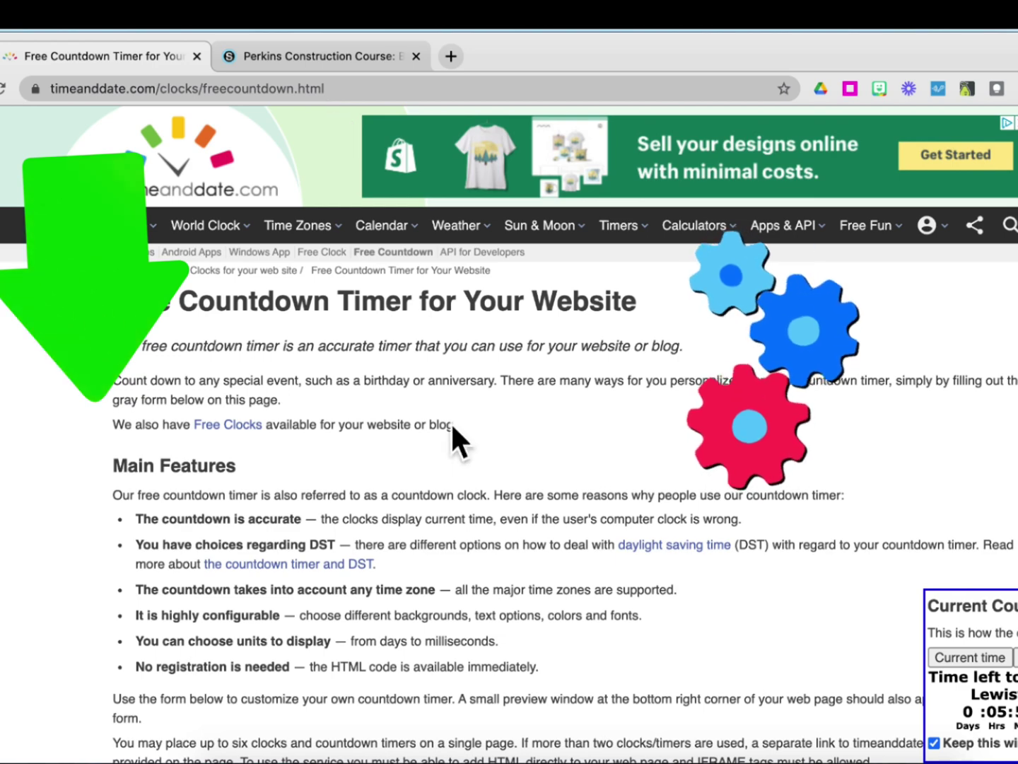
Scroll down to the form for the clock's location and countdown date
scroll(459, 475, "down", 4)
scroll(459, 474, "down", 4)
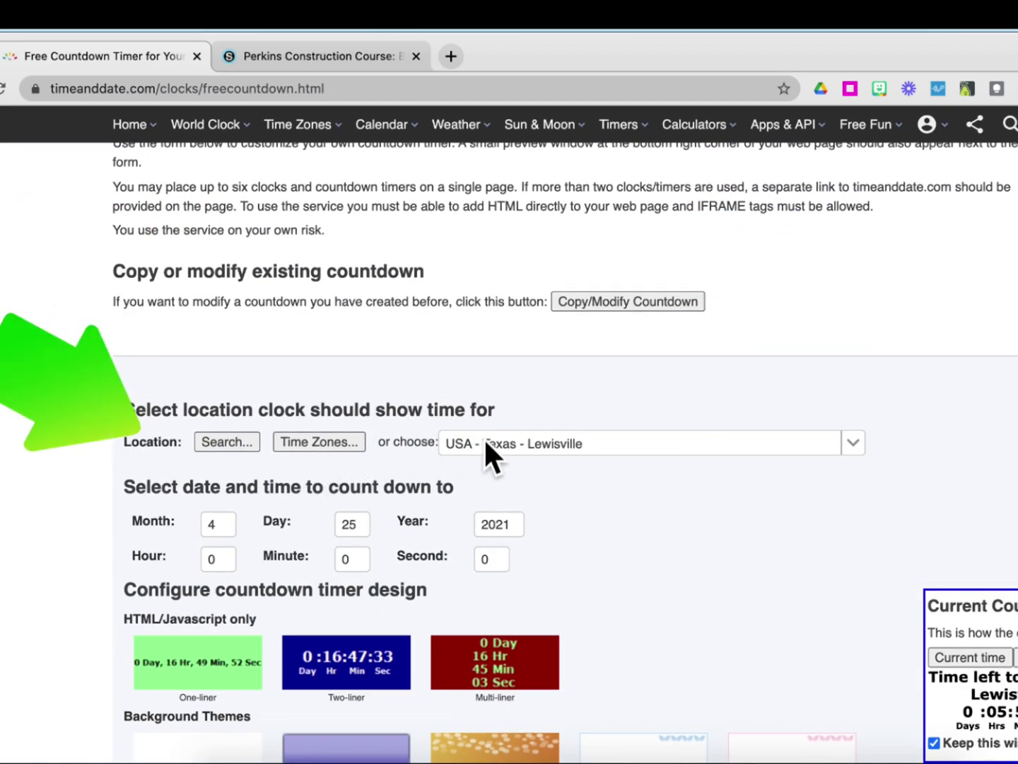
Keep Lewisville, Texas as the location and set the countdown to April 30, 2021 at hour 17
left_click(857, 446)
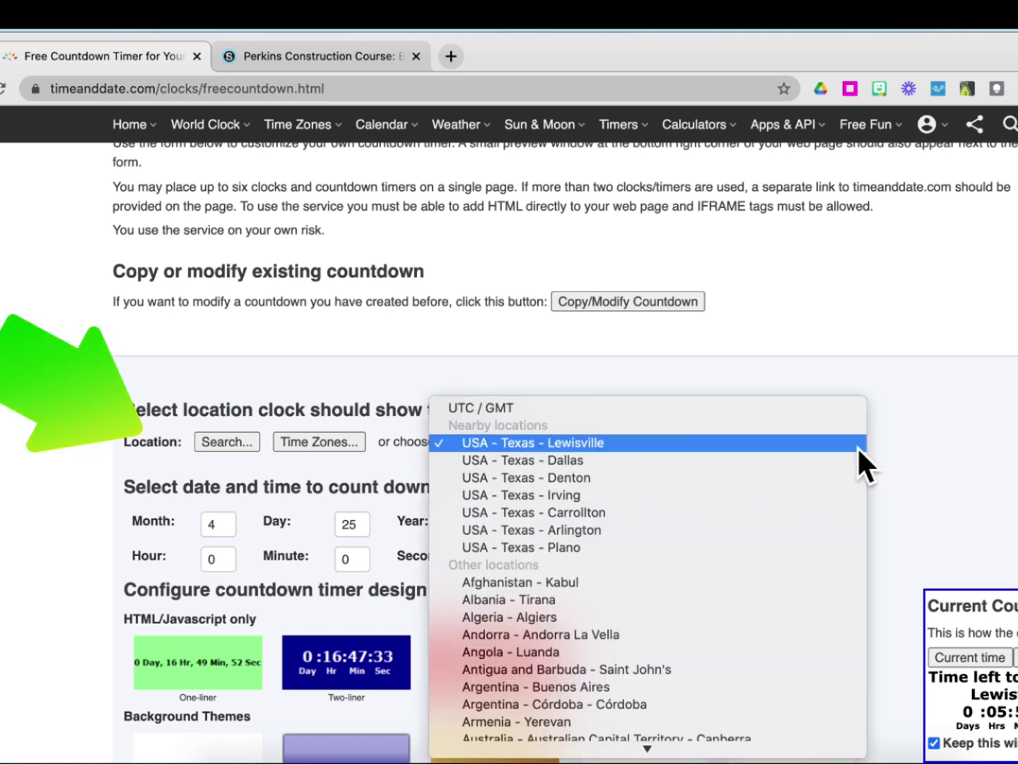
left_click(851, 450)
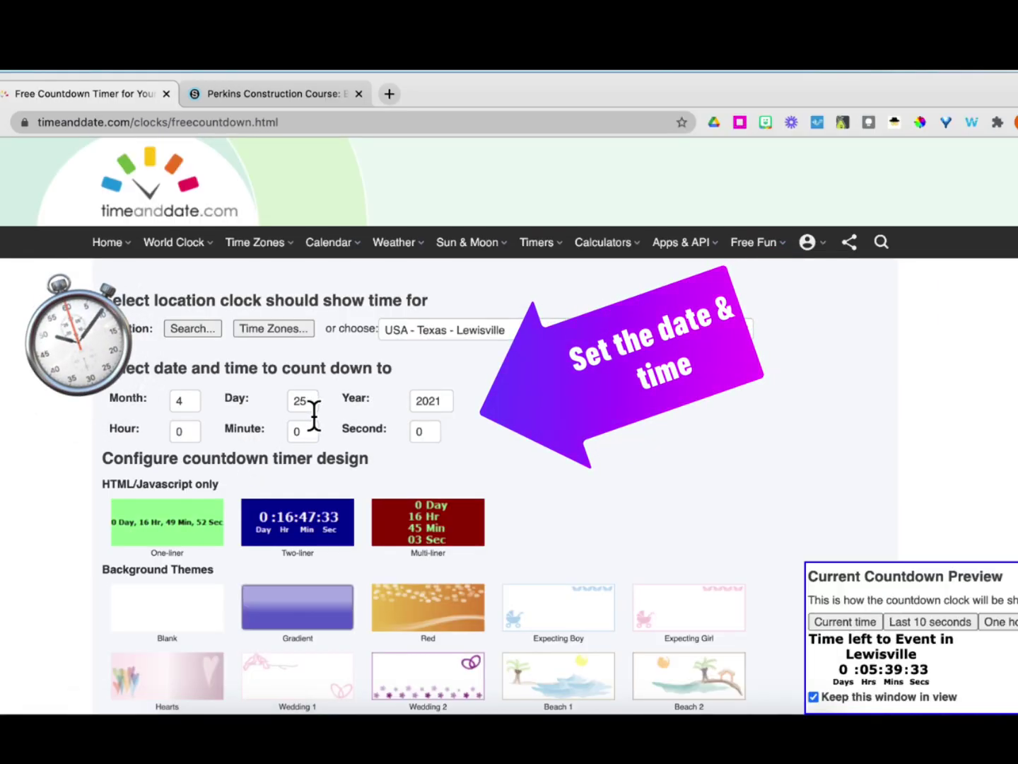
left_click(314, 415)
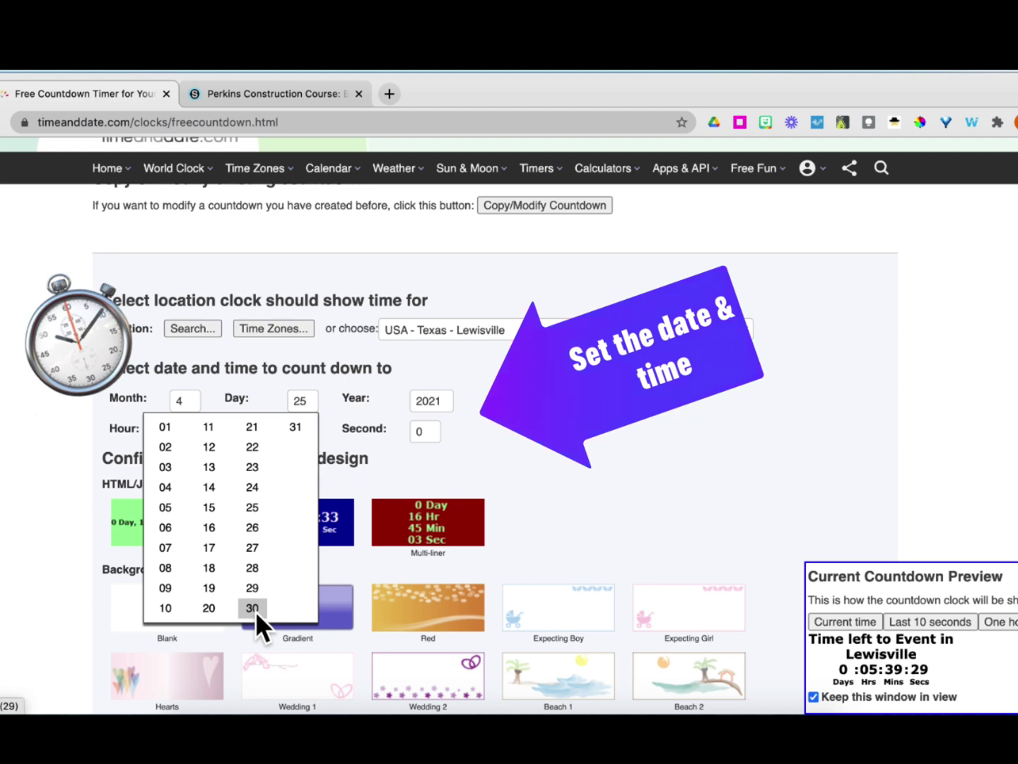
left_click(253, 609)
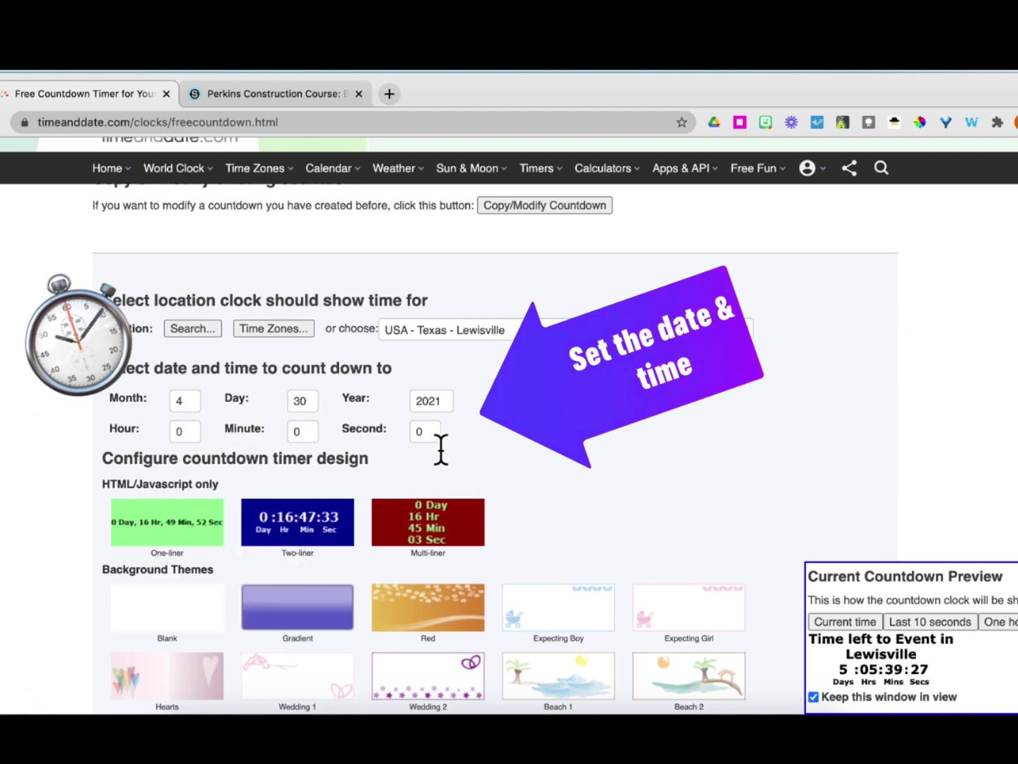
left_click(190, 431)
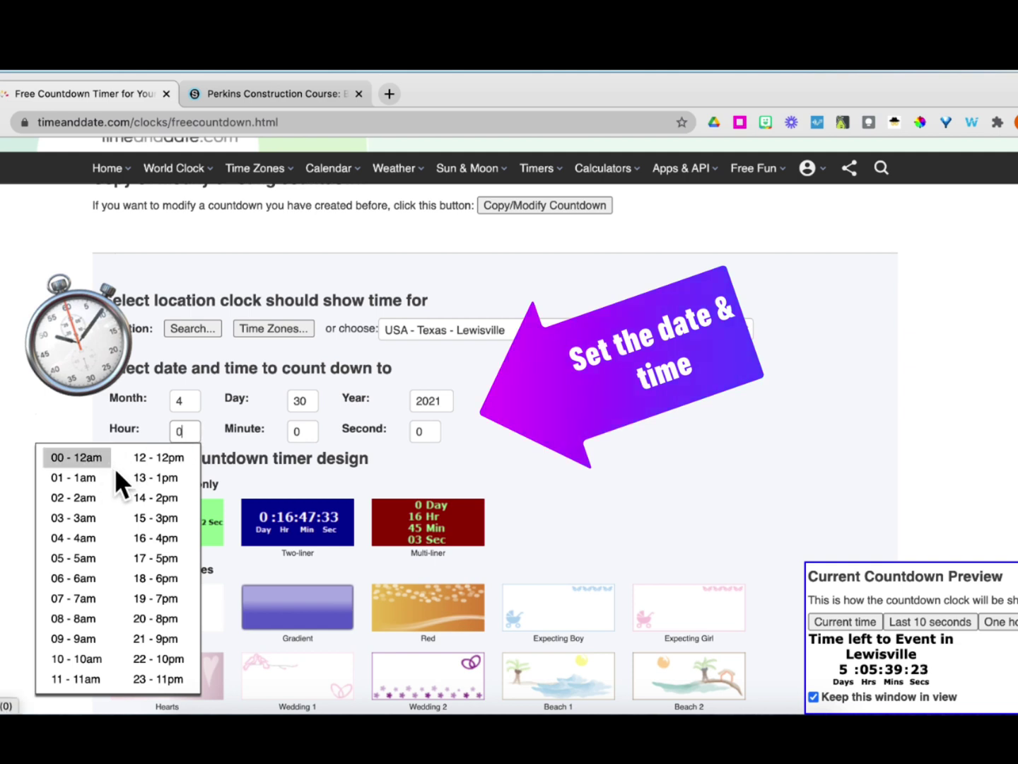
left_click(166, 567)
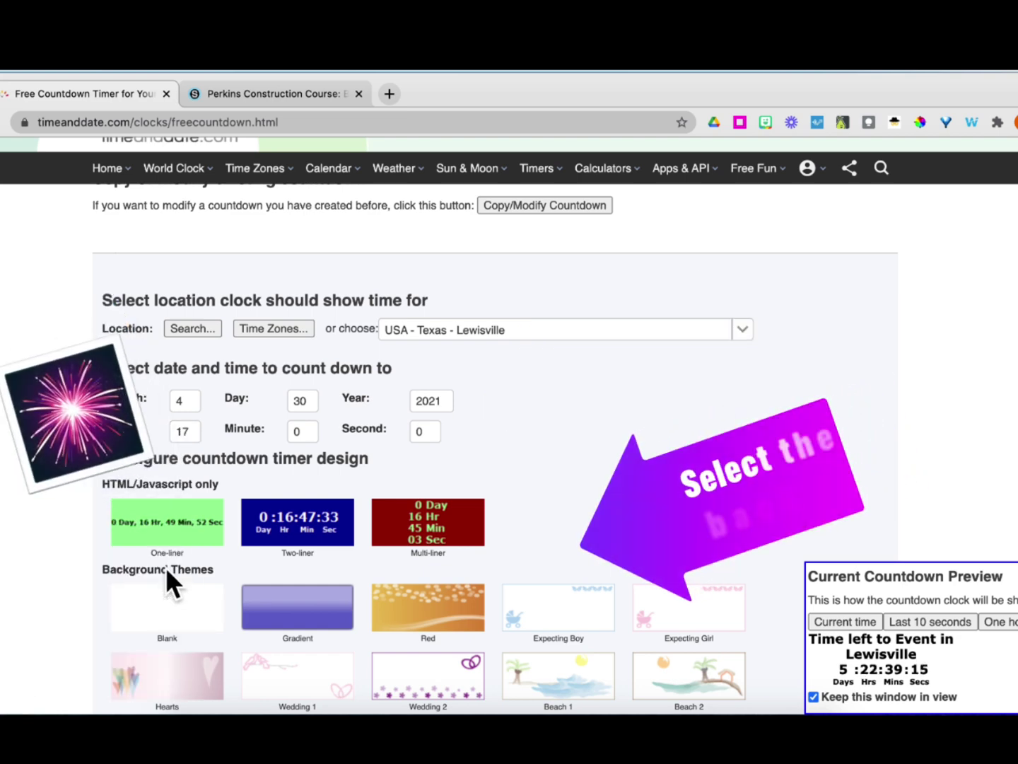
Apply the Hearts background theme to the timer
scroll(165, 566, "down", 2)
scroll(165, 567, "down", 5)
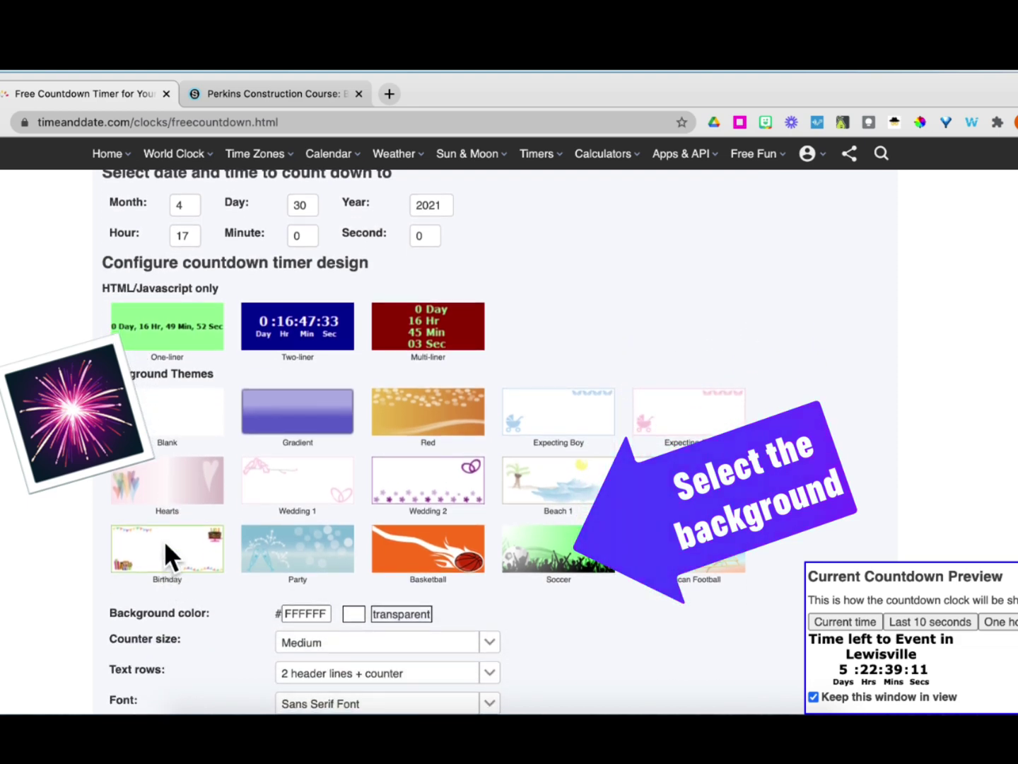
left_click(174, 488)
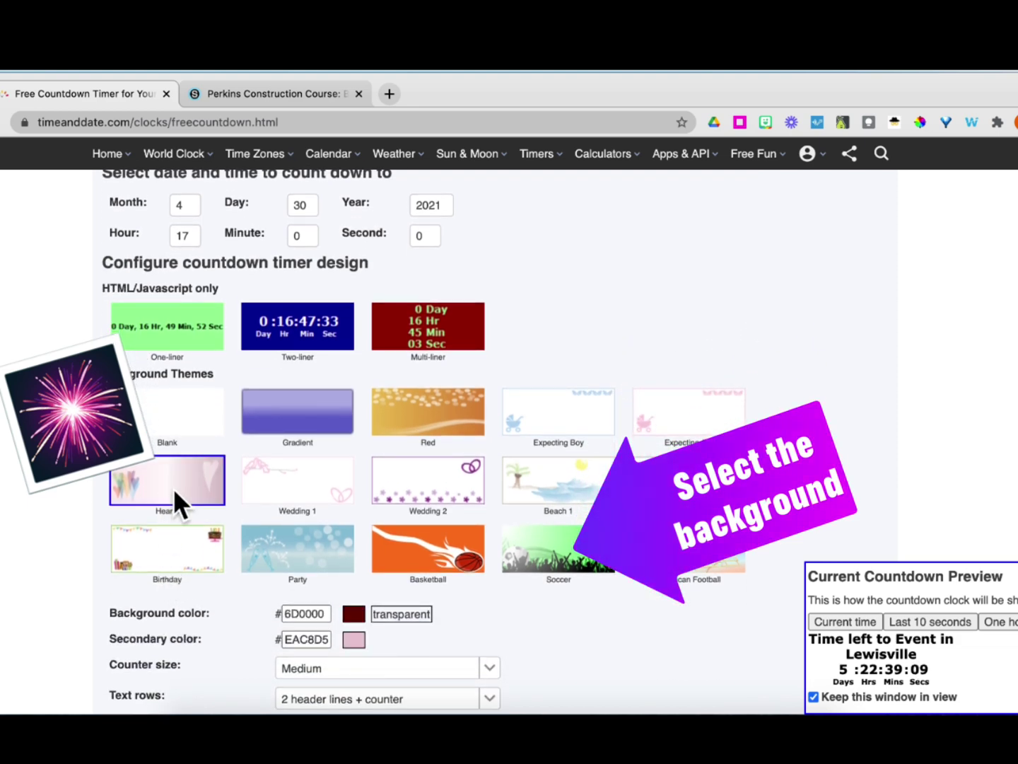
Set the counter size to Large
scroll(365, 600, "down", 3)
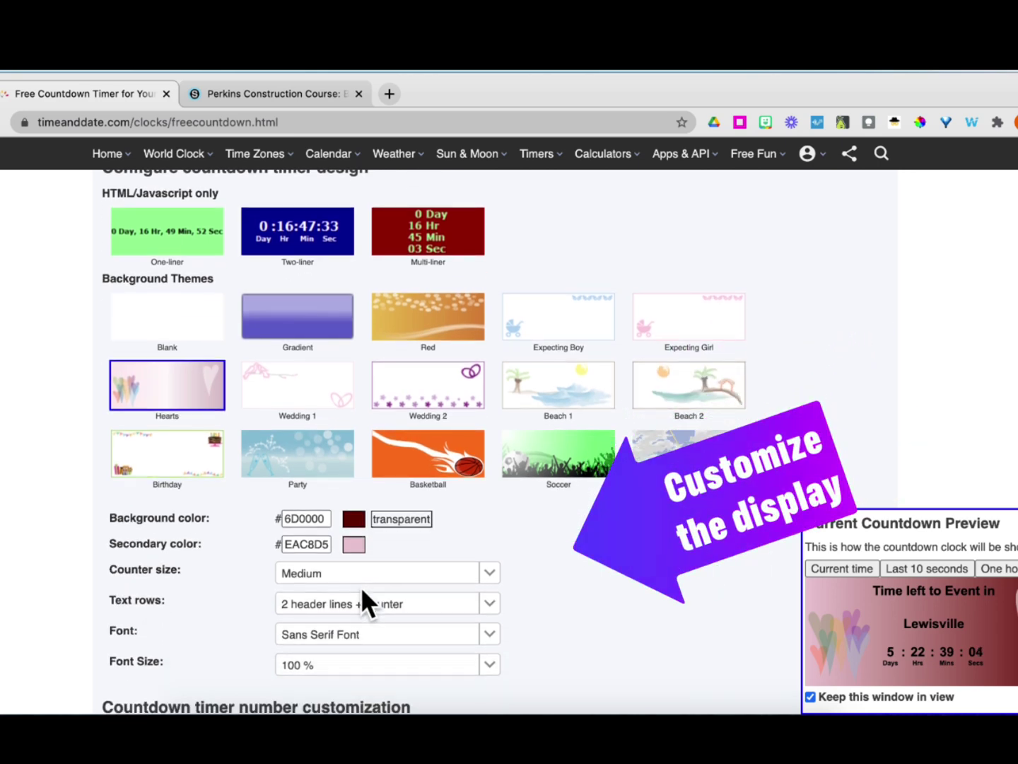
scroll(362, 590, "down", 1)
left_click(495, 531)
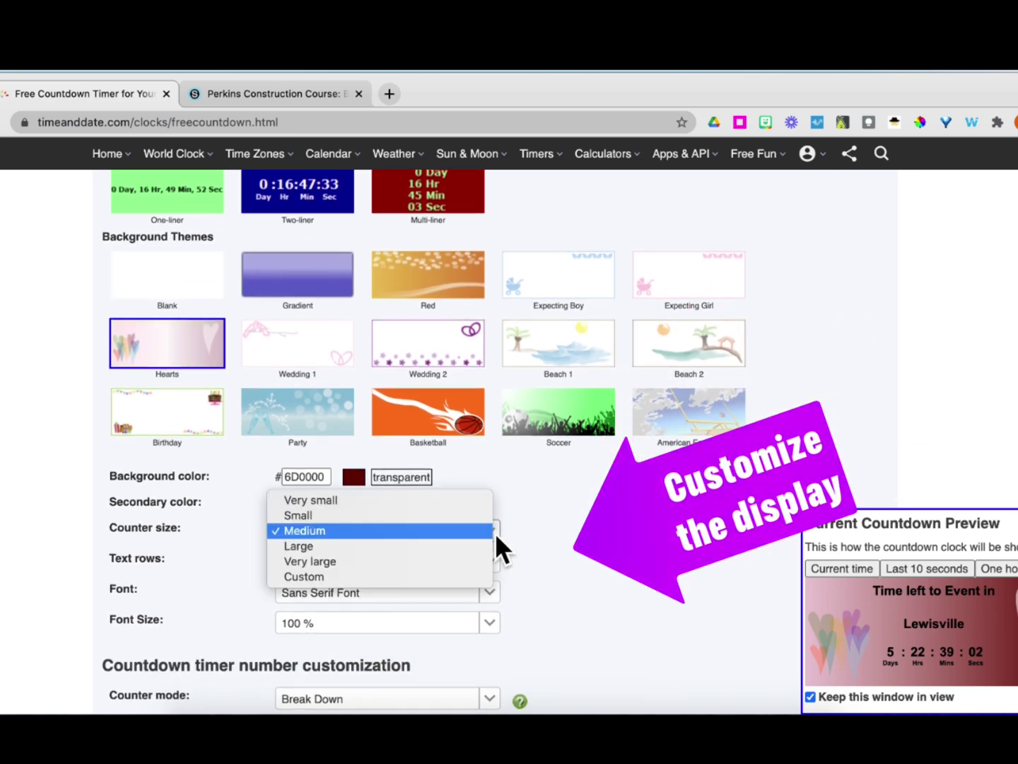
left_click(464, 551)
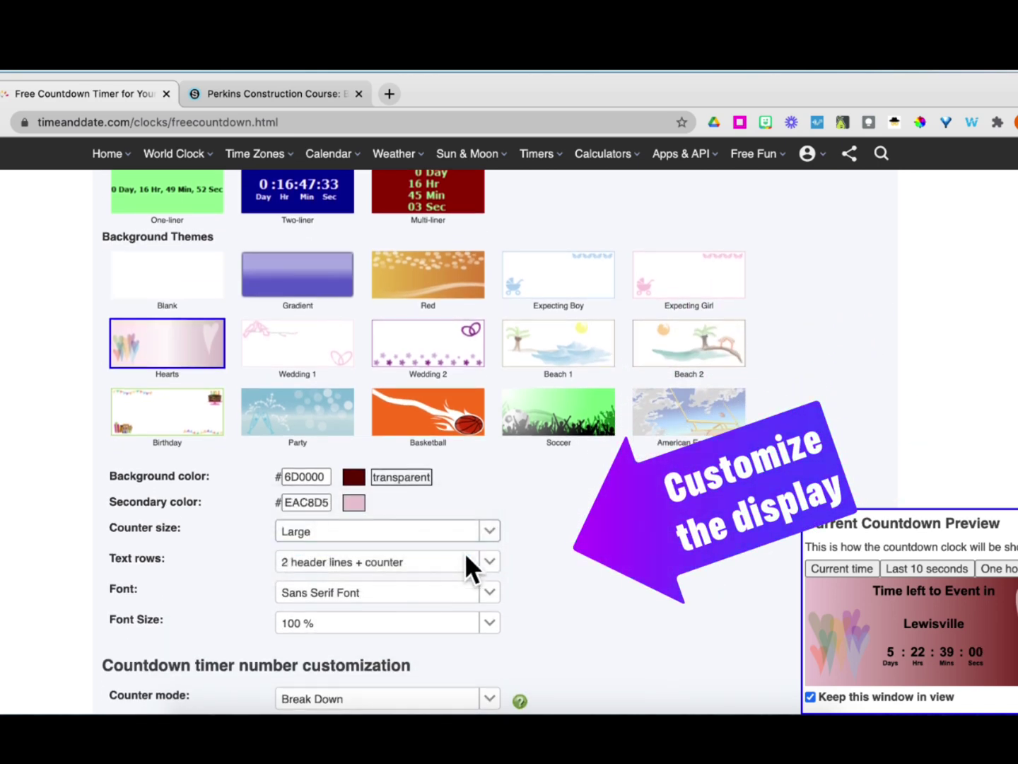
Set the timer's font size to 175 %
scroll(485, 558, "down", 1)
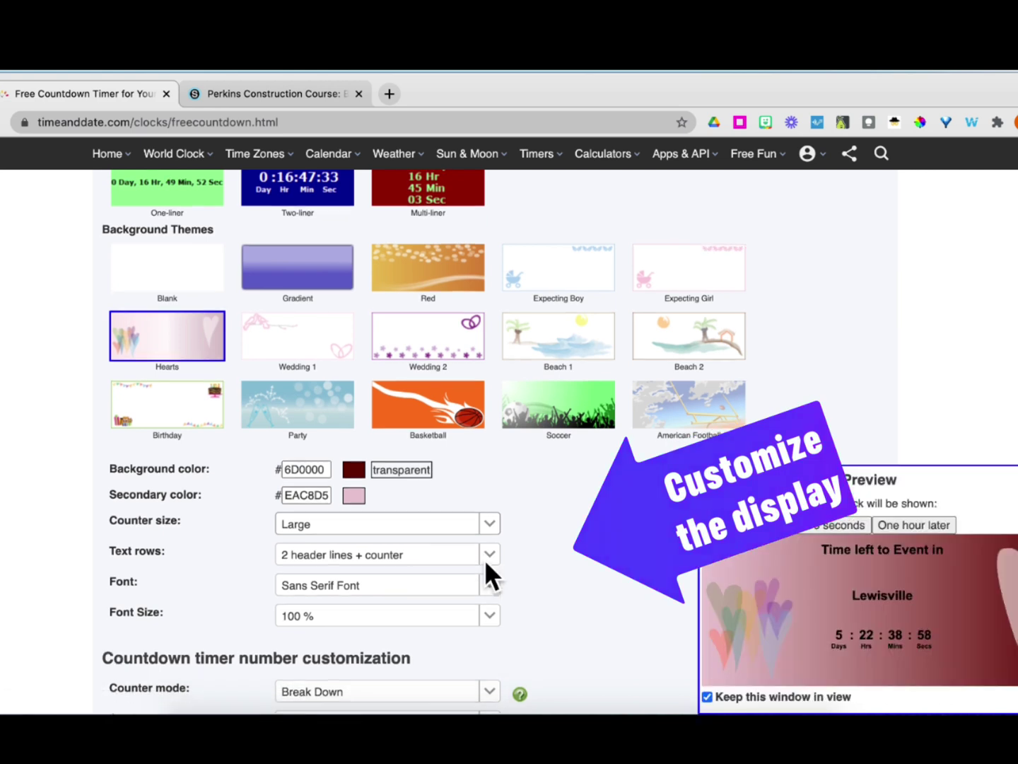
scroll(486, 563, "down", 1)
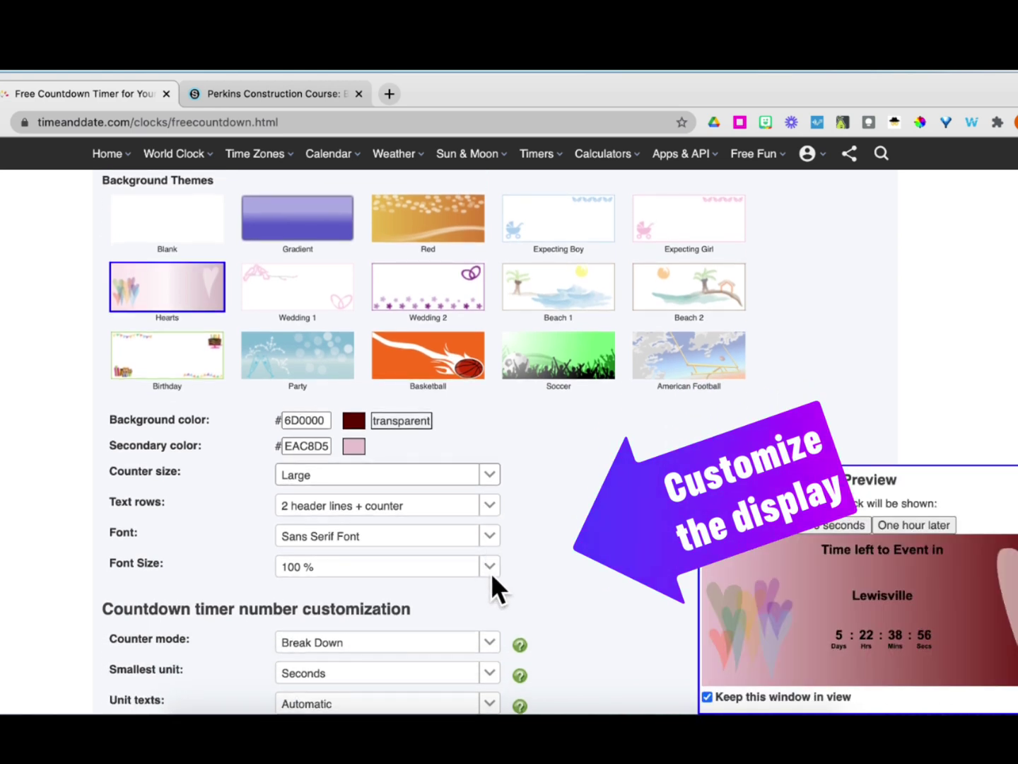
left_click(491, 570)
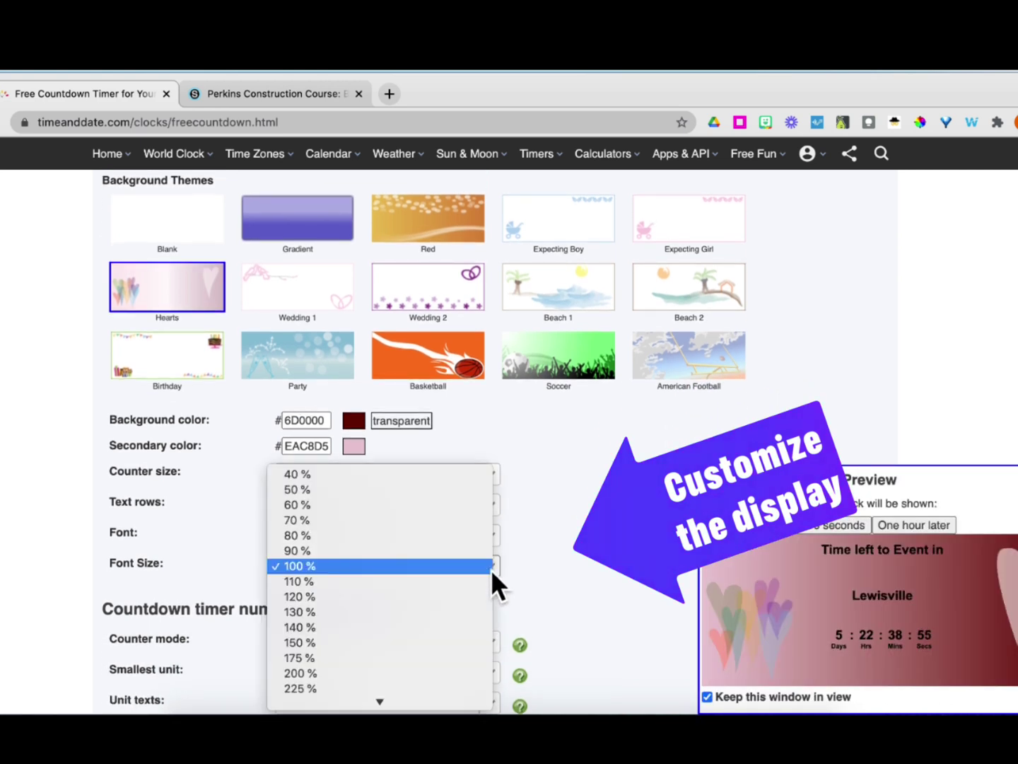
left_click(425, 659)
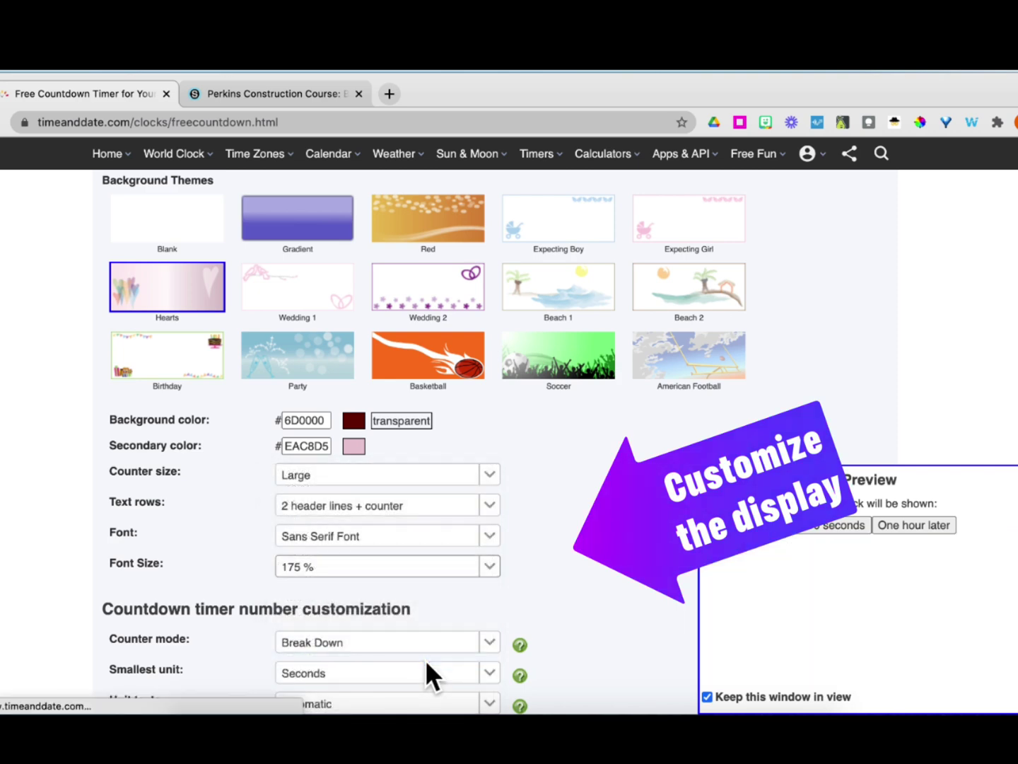
scroll(460, 622, "down", 1)
scroll(460, 623, "down", 4)
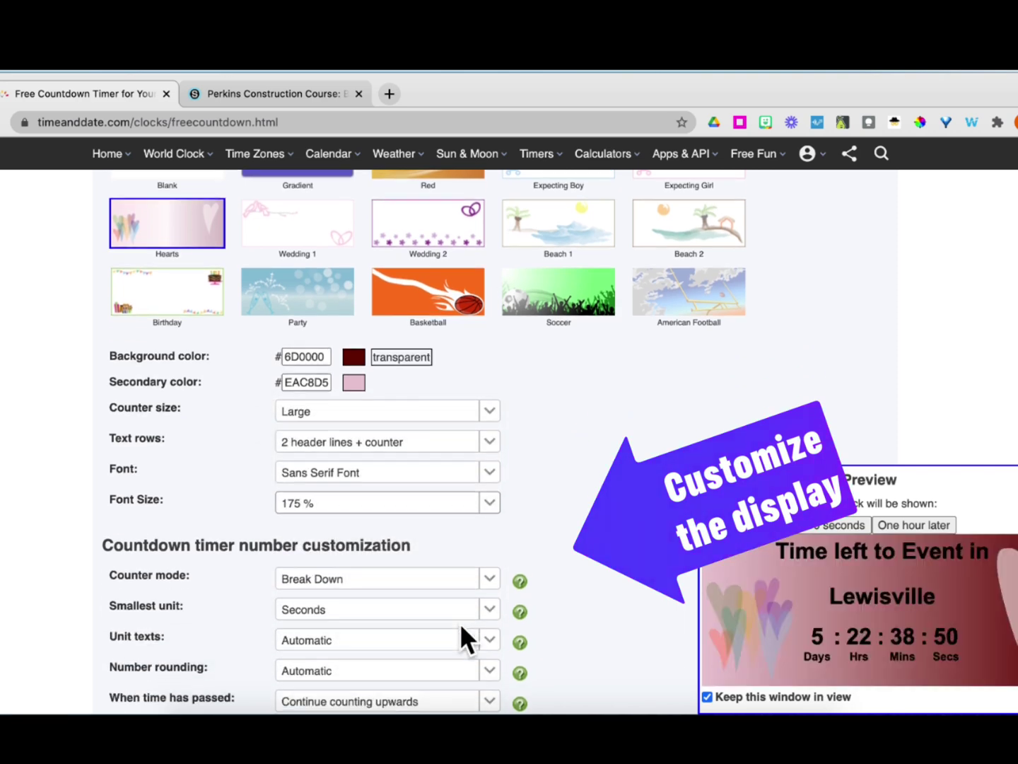
scroll(461, 618, "down", 1)
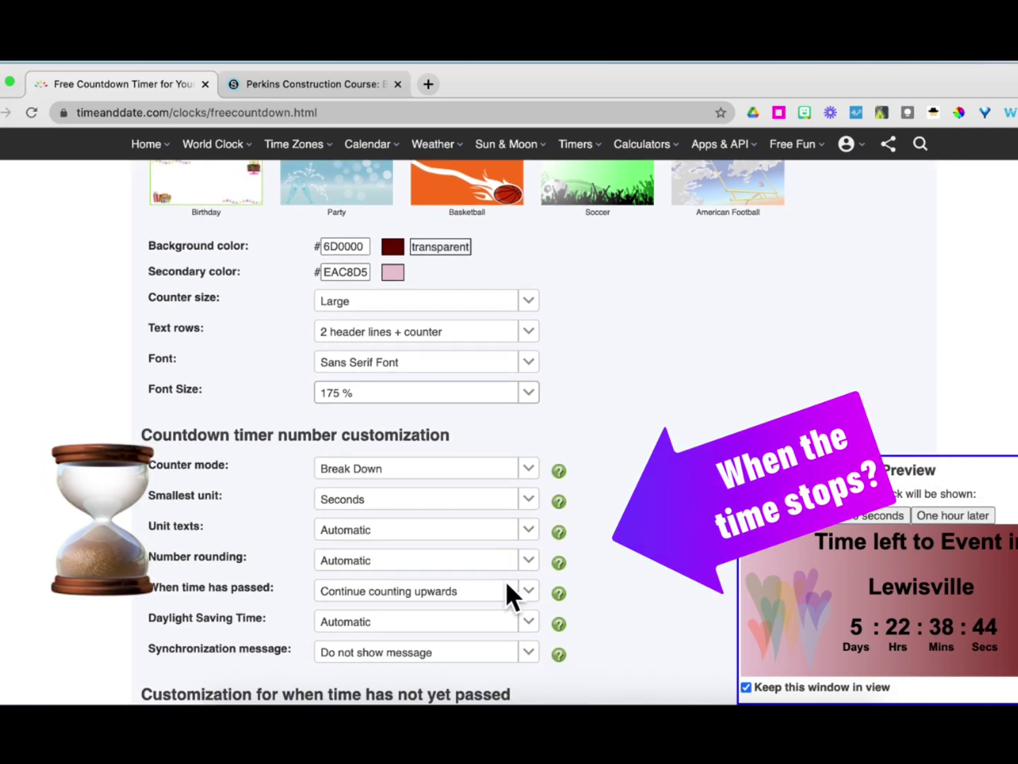
Set 'When time has passed' to Stop at 0
left_click(531, 592)
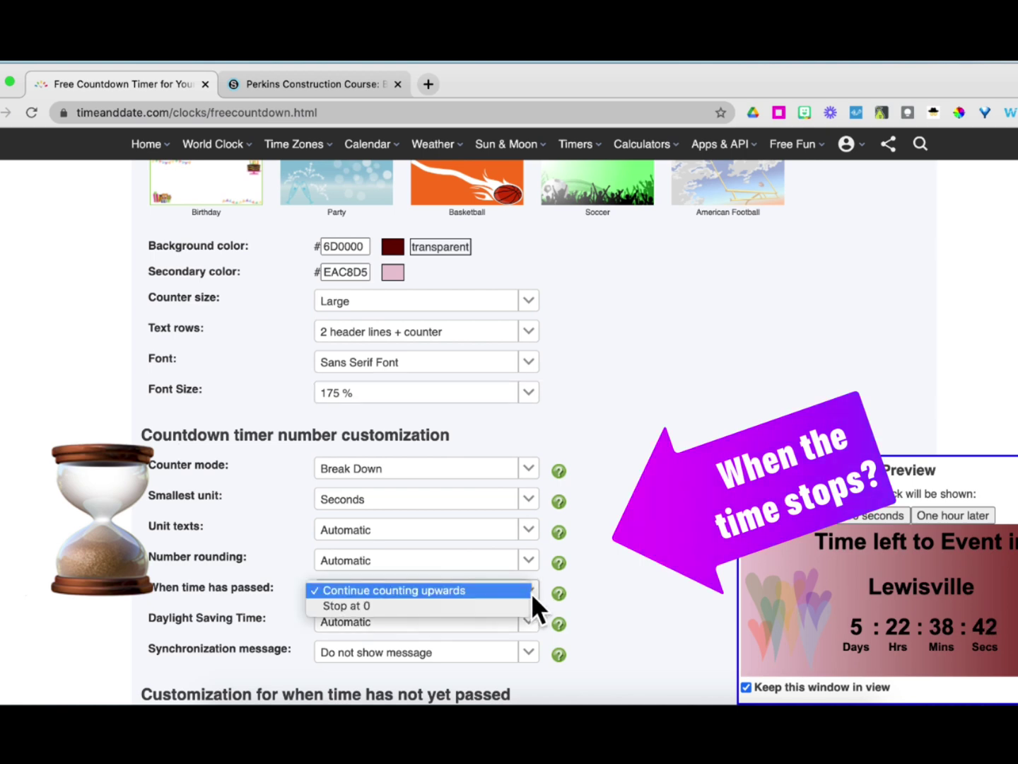
left_click(500, 609)
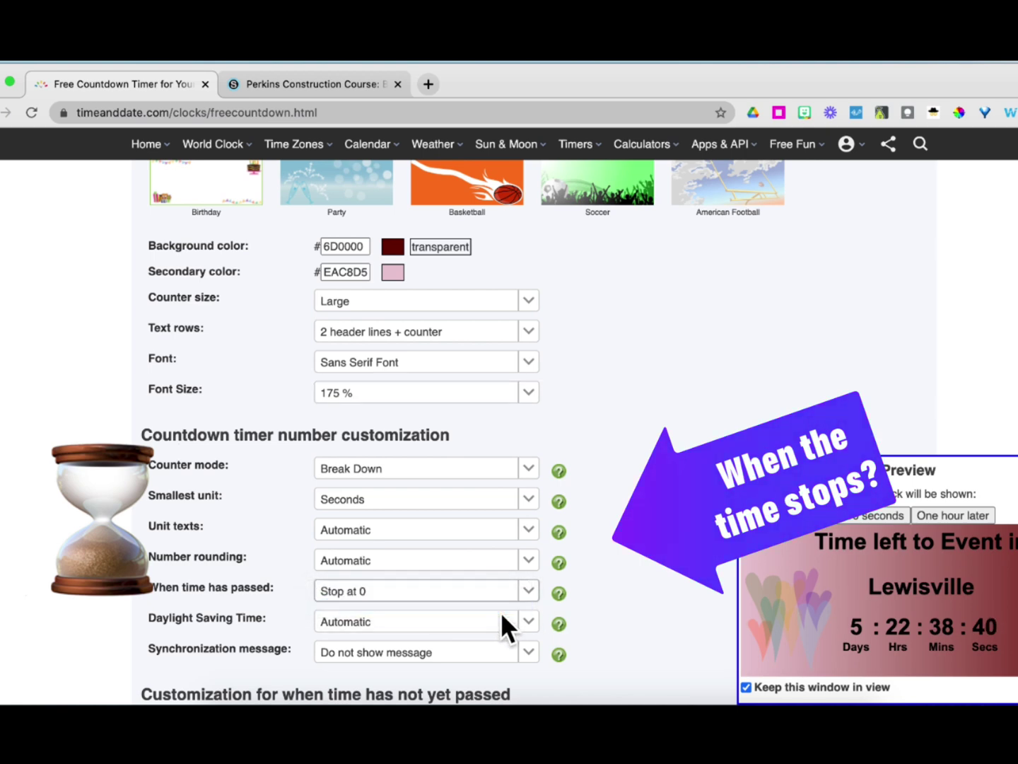
scroll(501, 612, "down", 3)
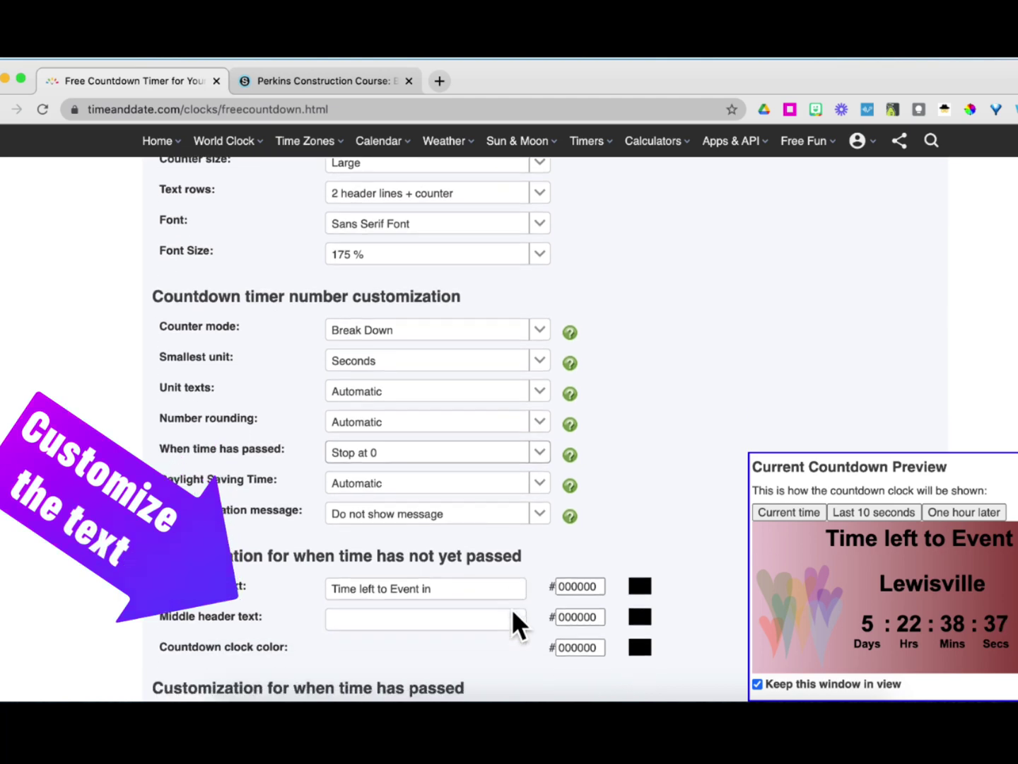
Enter the two header lines 'Get Ready For' and 'The Weekend'
left_click(476, 584)
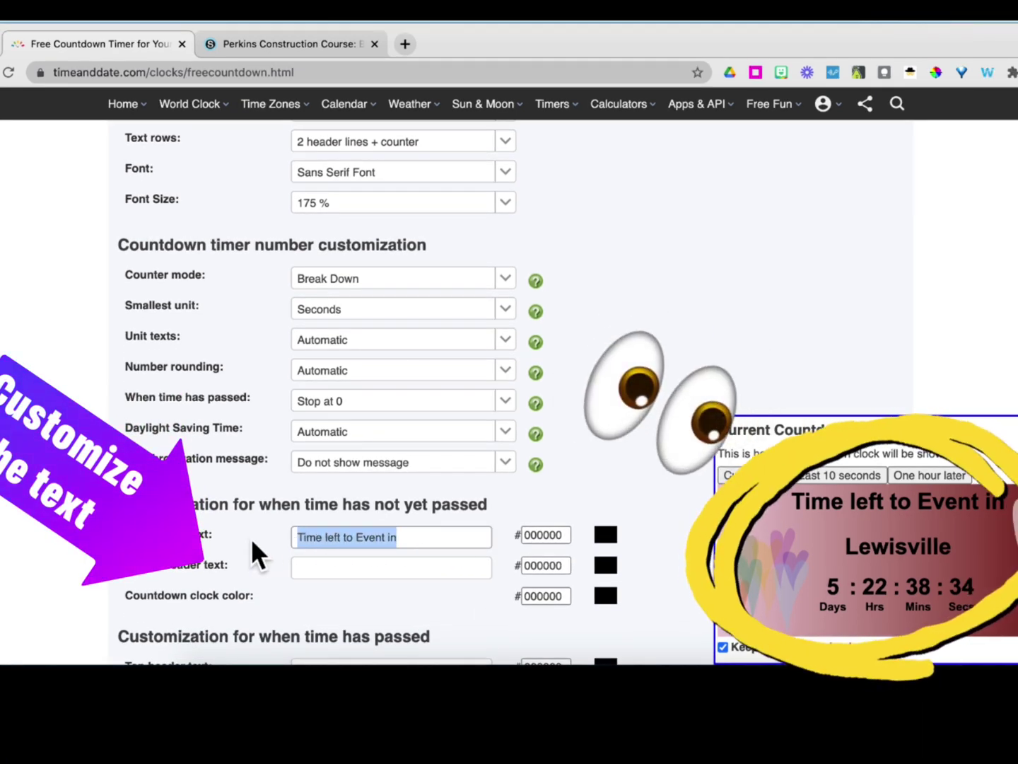
type("Get")
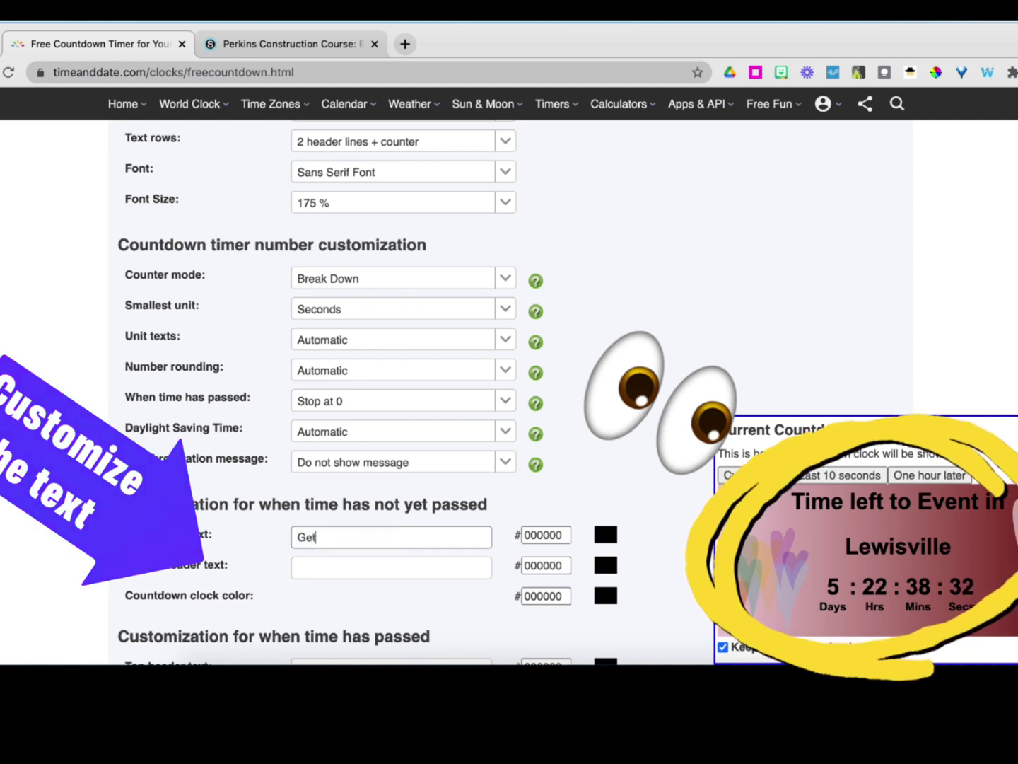
type(" Ready")
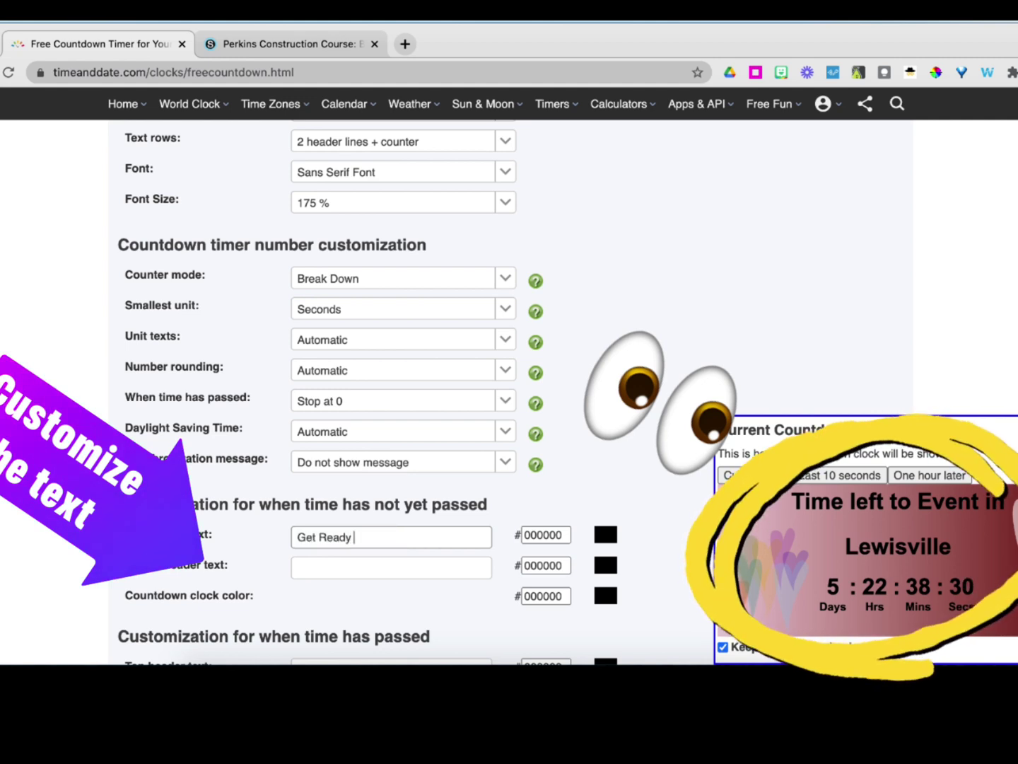
type(" Fort")
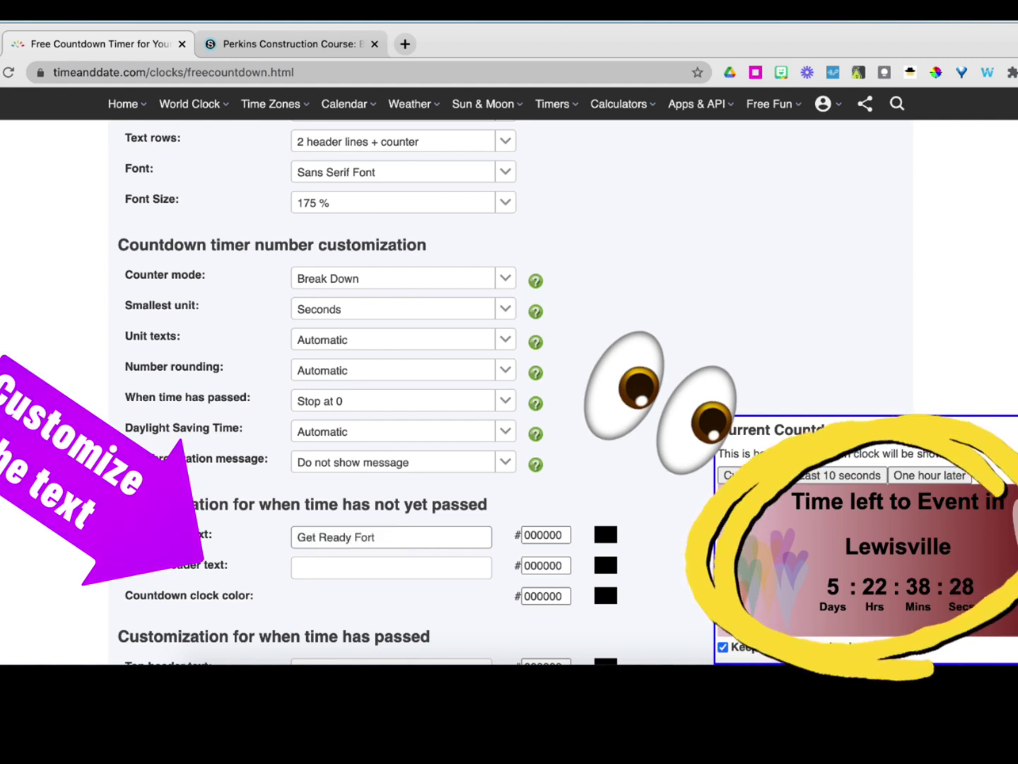
key("BackSpace")
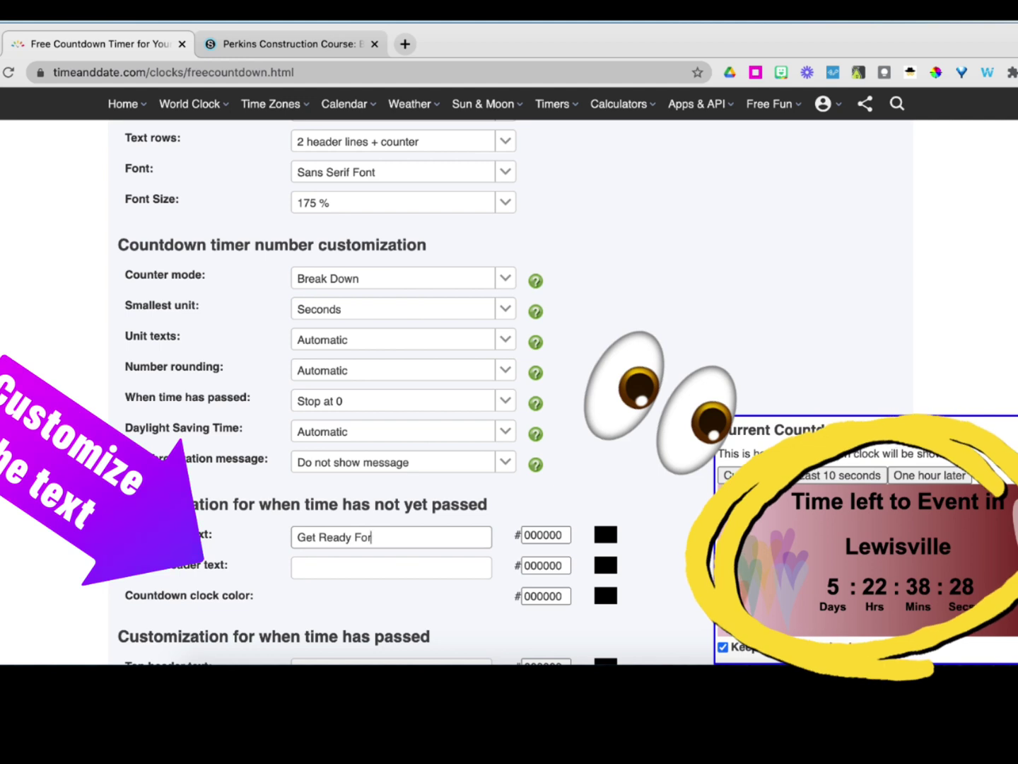
left_click(321, 571)
type("The")
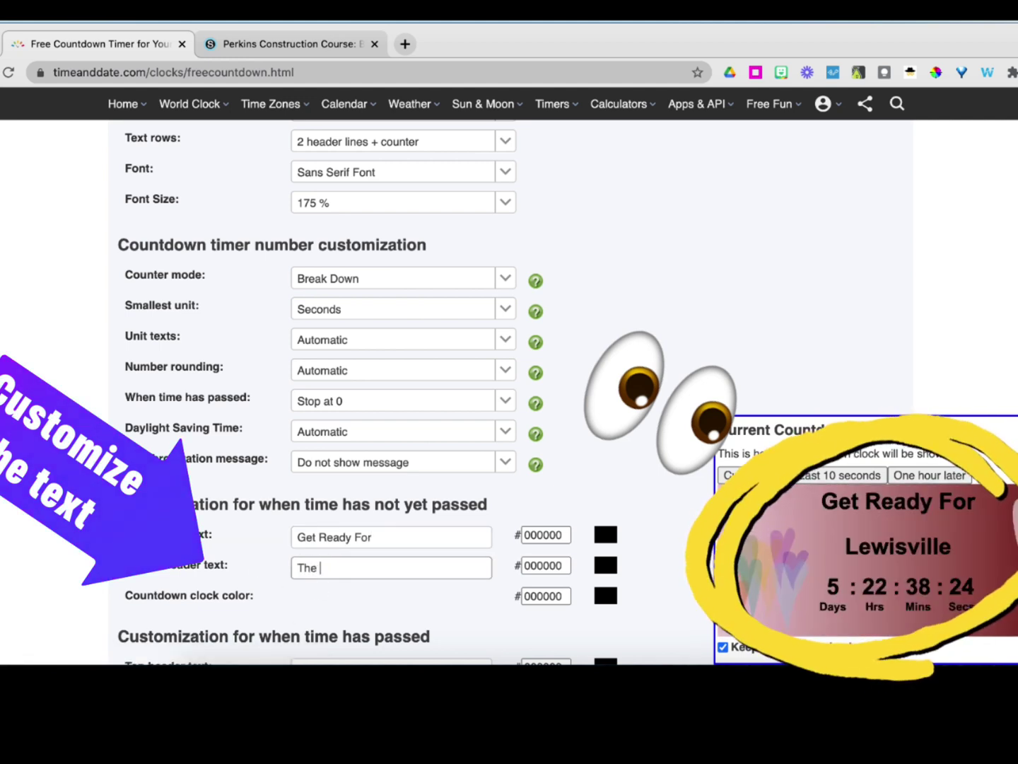
type(" Weekend")
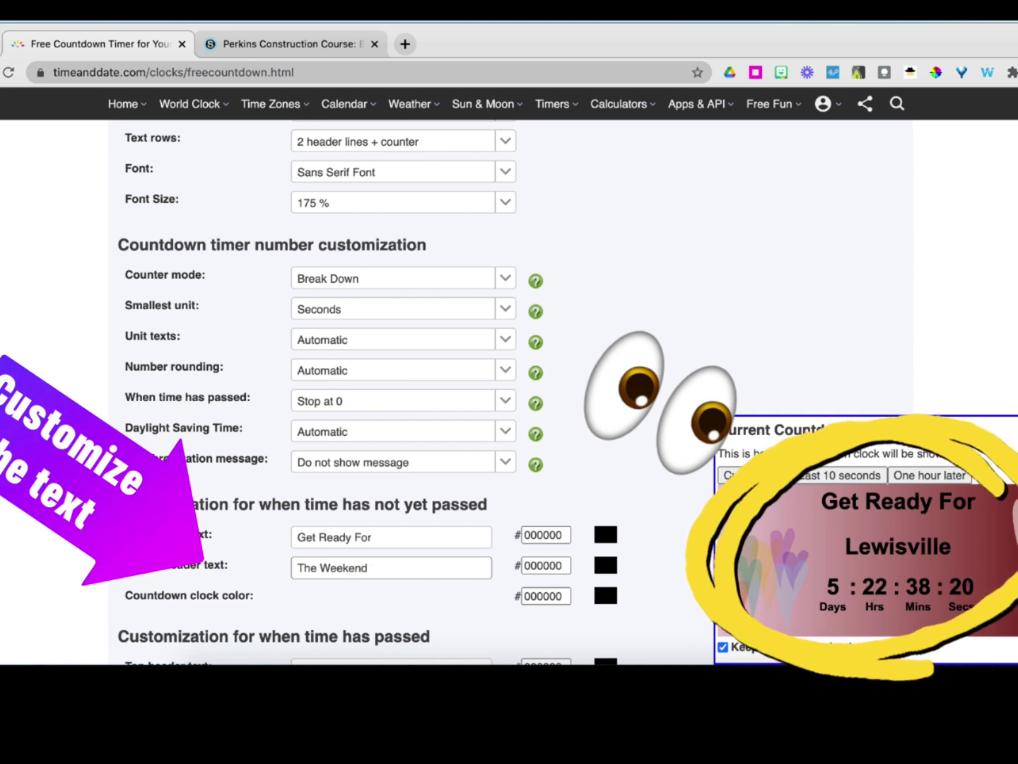
left_click(352, 604)
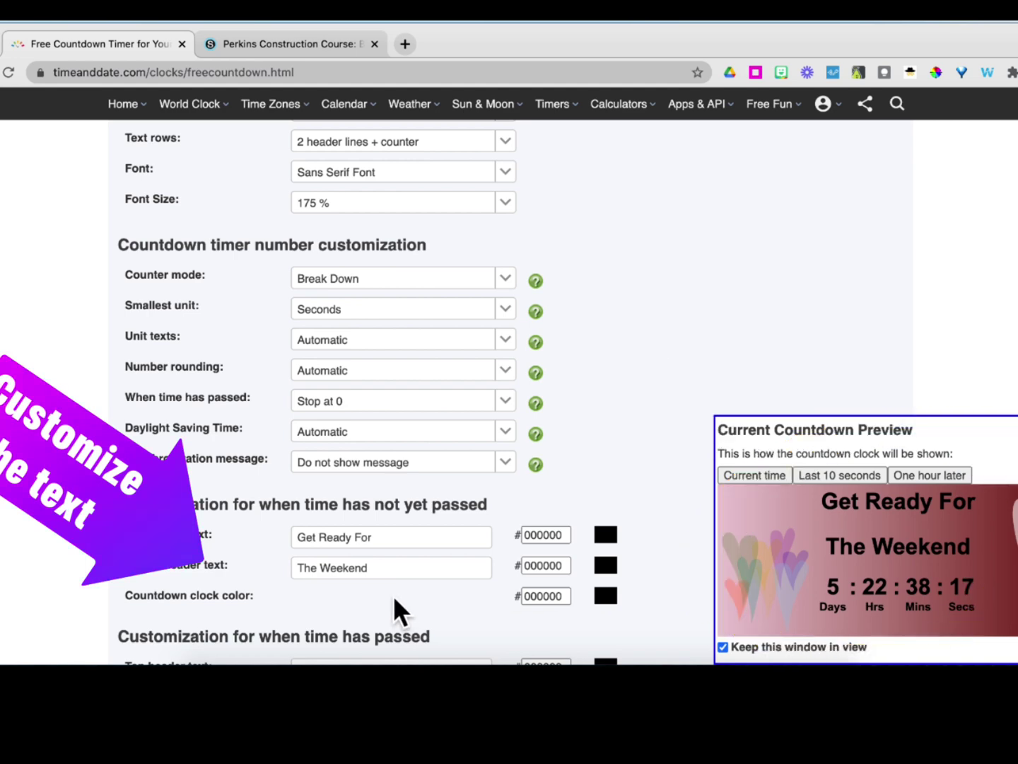
scroll(444, 589, "down", 2)
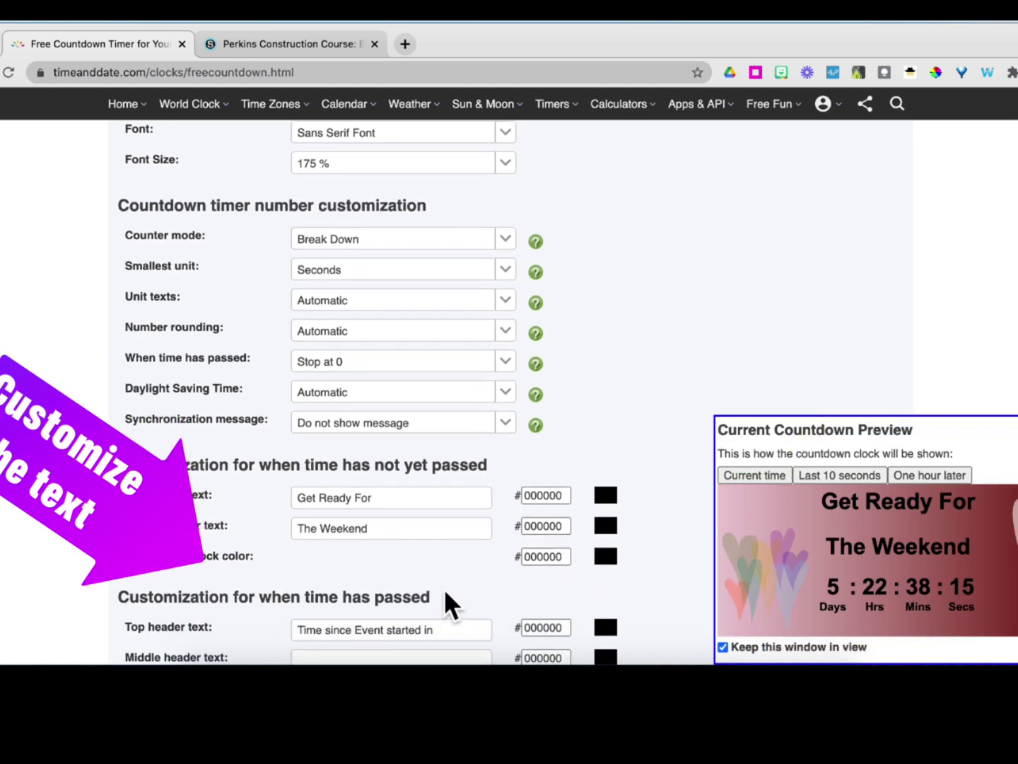
scroll(444, 590, "down", 2)
scroll(444, 589, "down", 2)
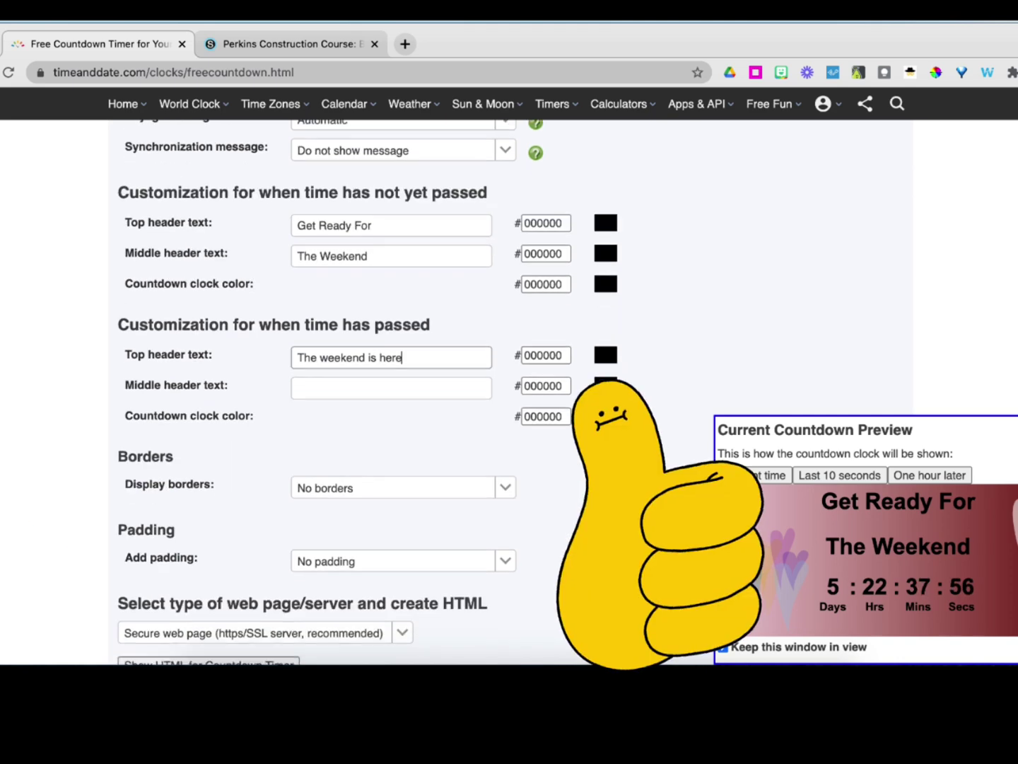
Set the timer's display borders to Common border
scroll(245, 416, "down", 1)
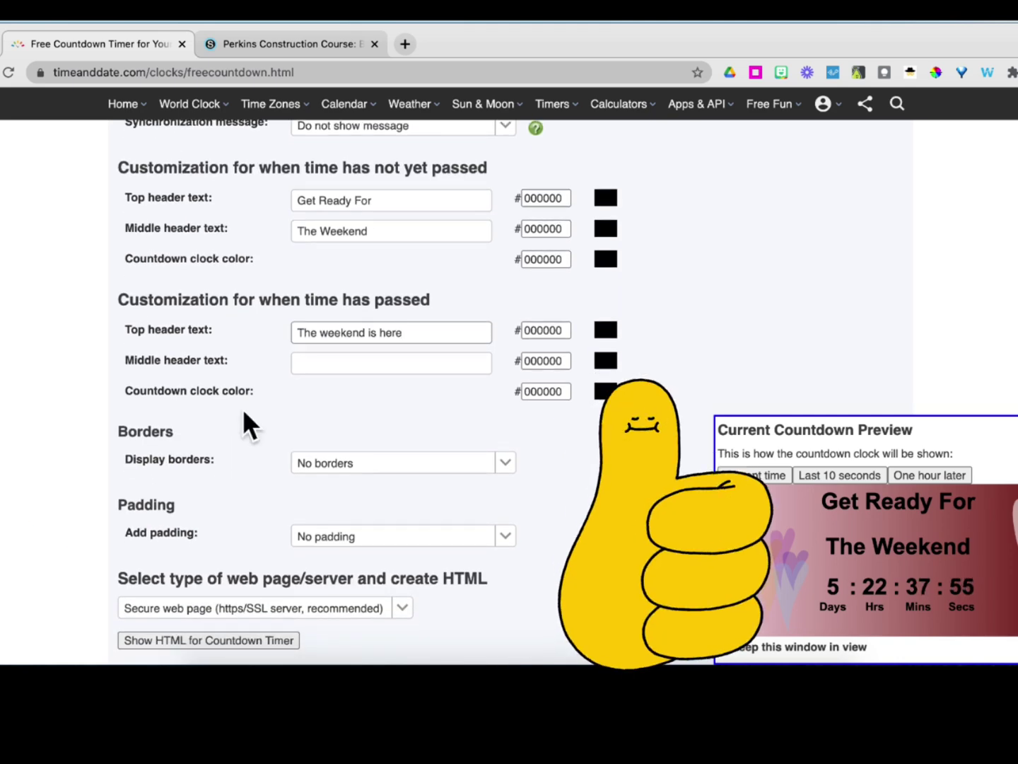
left_click(505, 462)
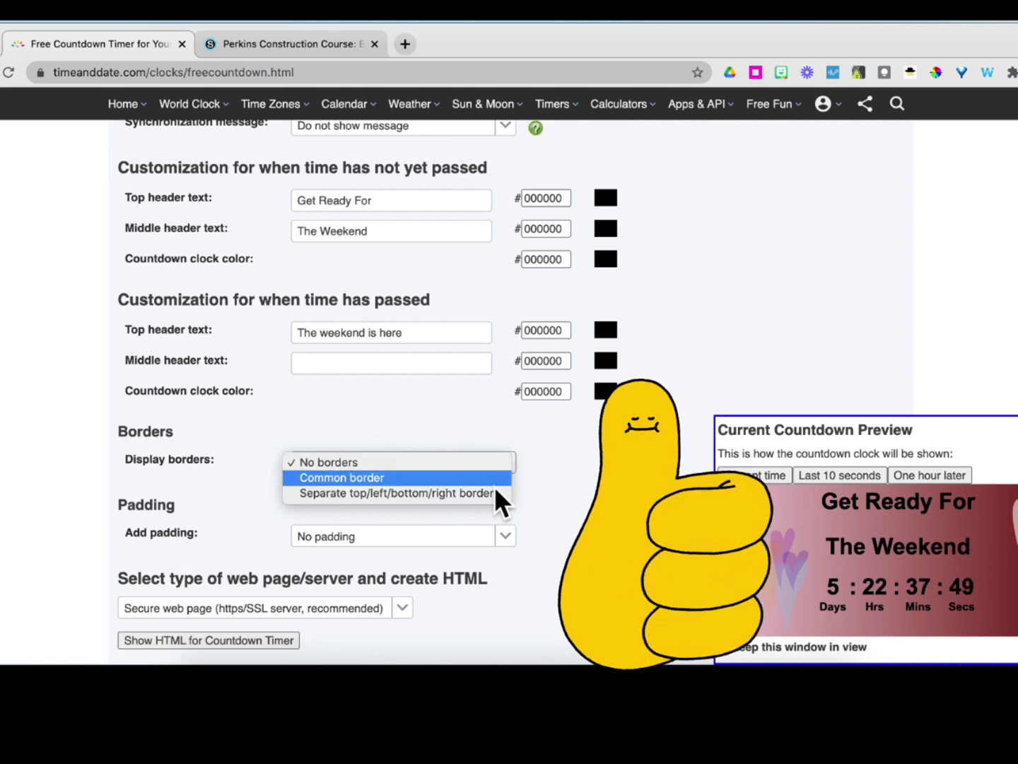
key("Return")
scroll(455, 547, "down", 5)
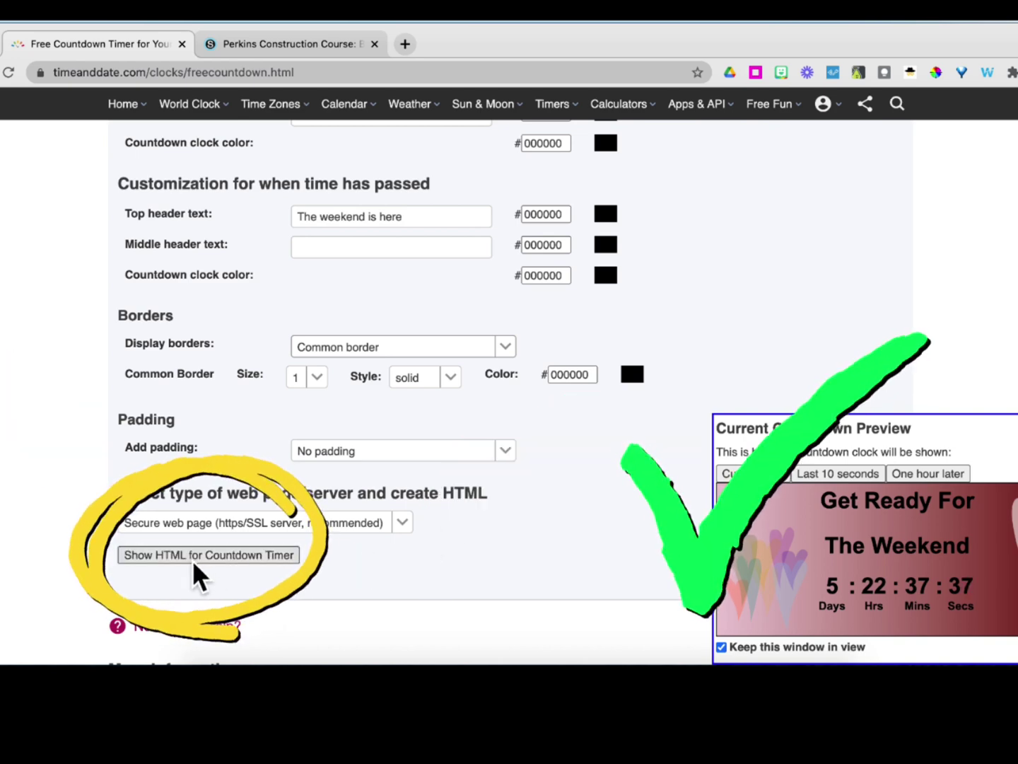
Generate the timer's iframe HTML code, select and copy it, and return to Schoology
left_click(195, 564)
scroll(195, 564, "down", 2)
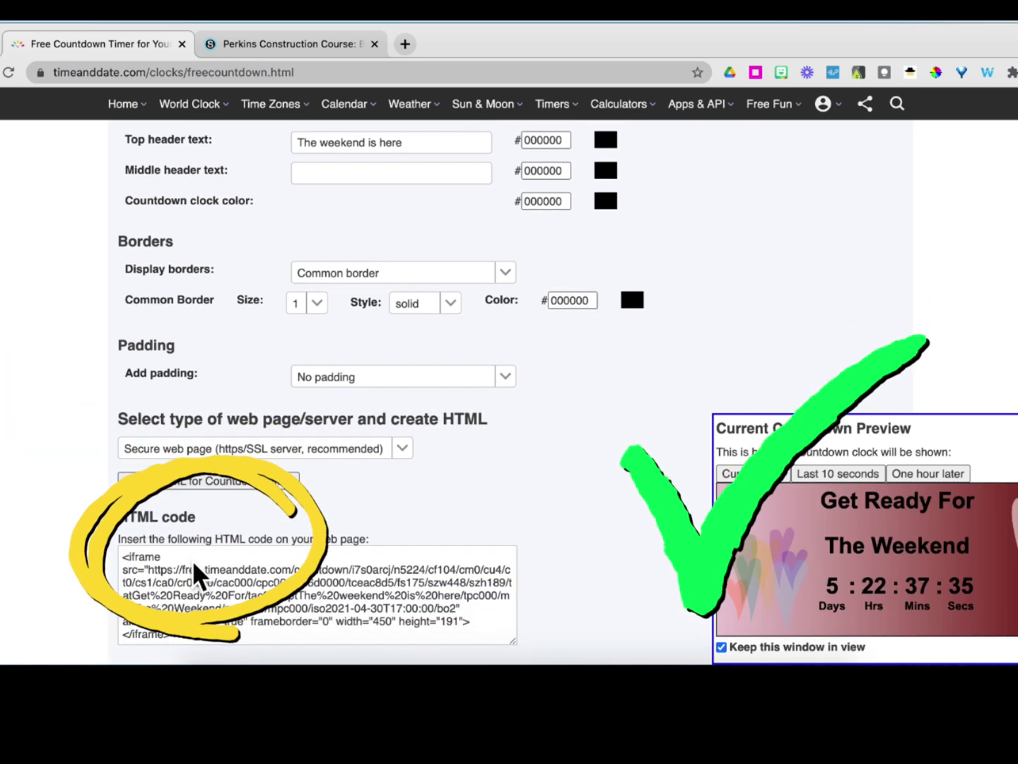
scroll(194, 570, "down", 2)
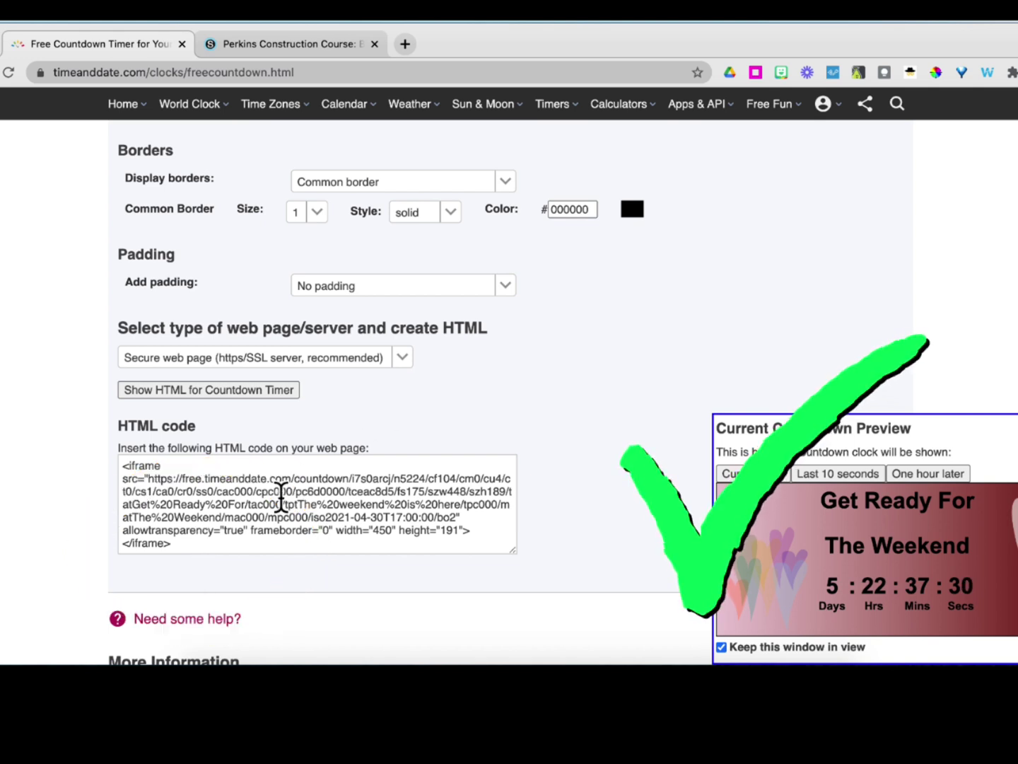
left_click(216, 551)
left_click_drag(216, 551, 236, 544)
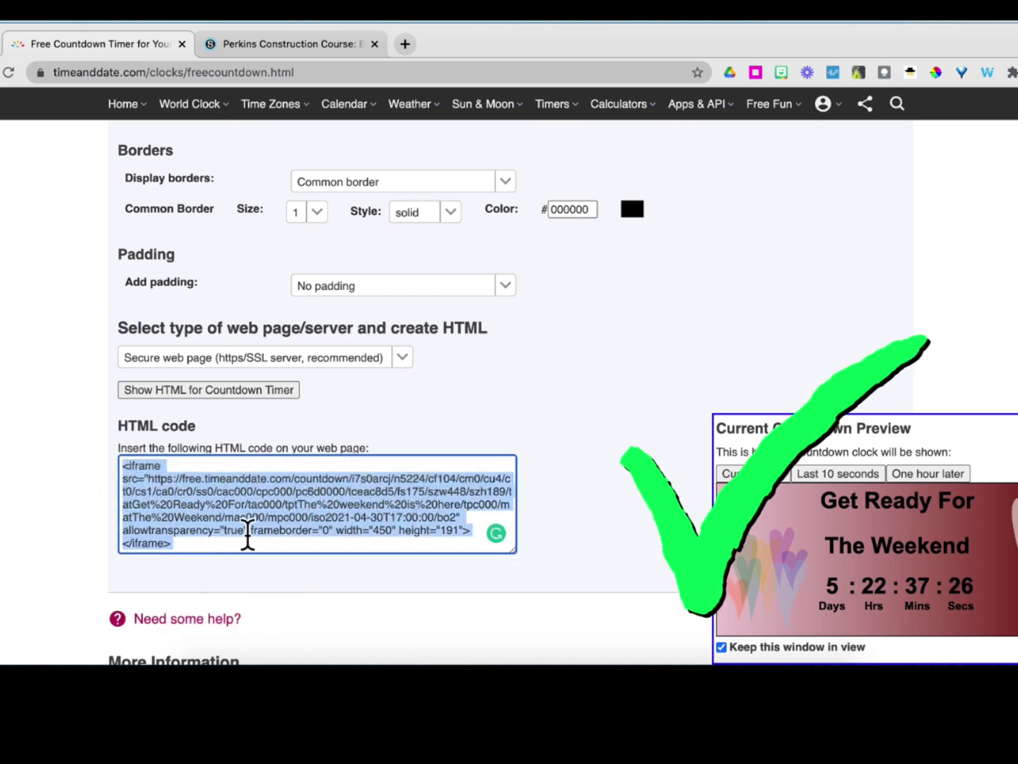
left_click(277, 47)
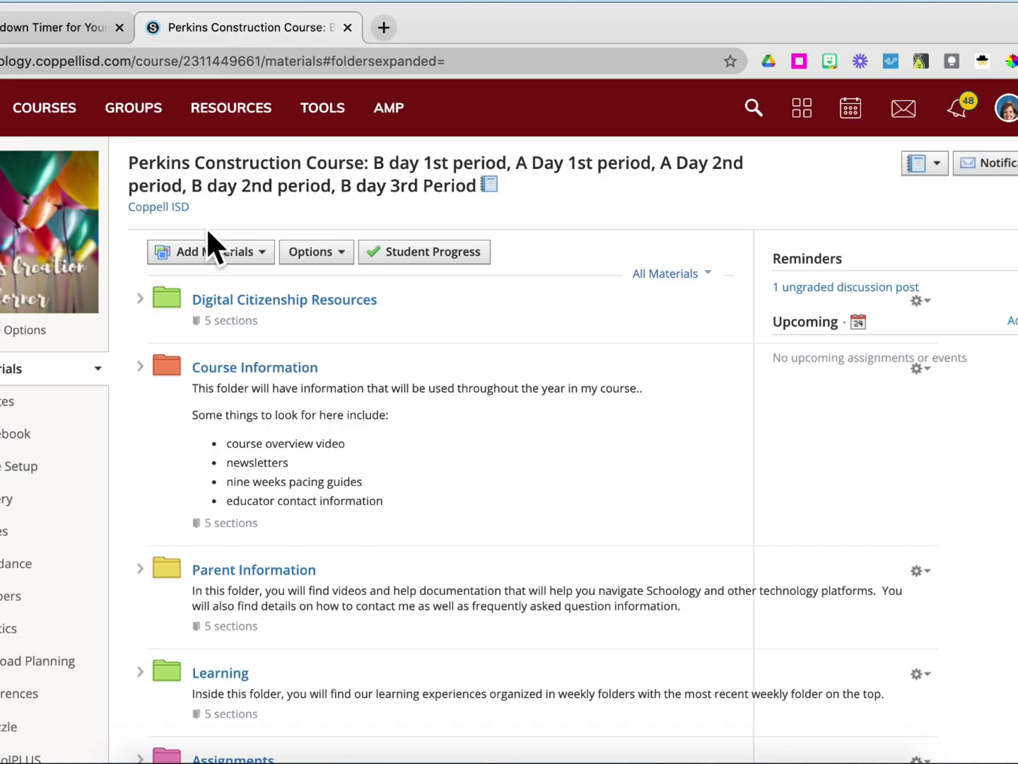
Add a new Page from the Add Materials menu
left_click(213, 247)
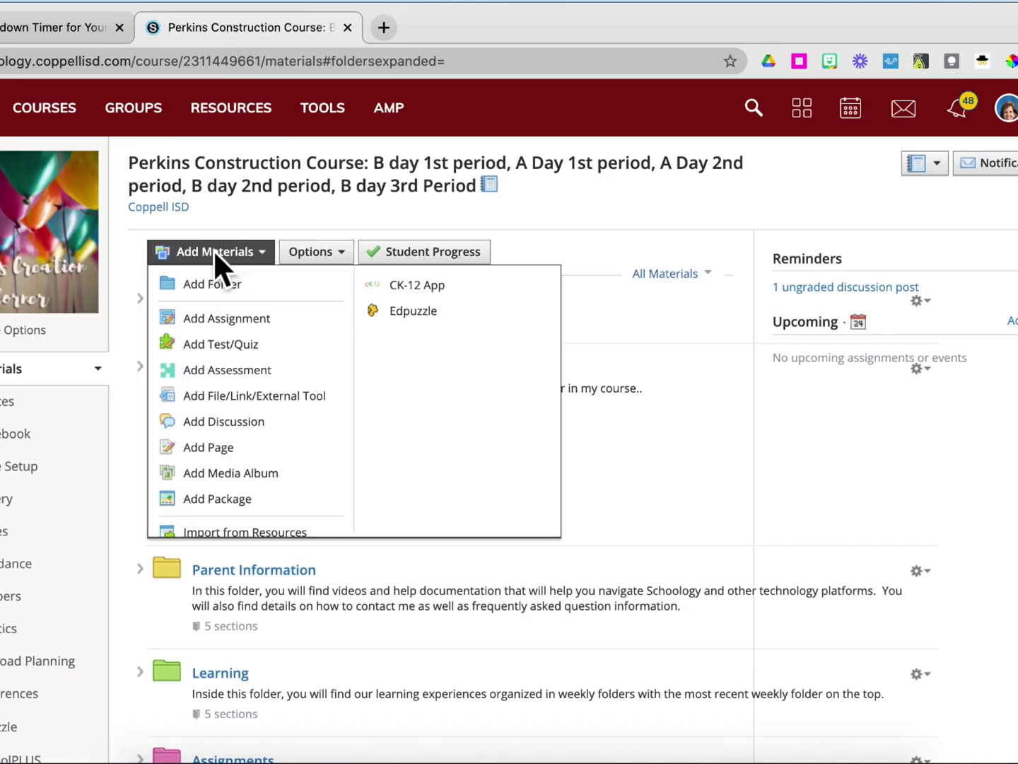
left_click(223, 447)
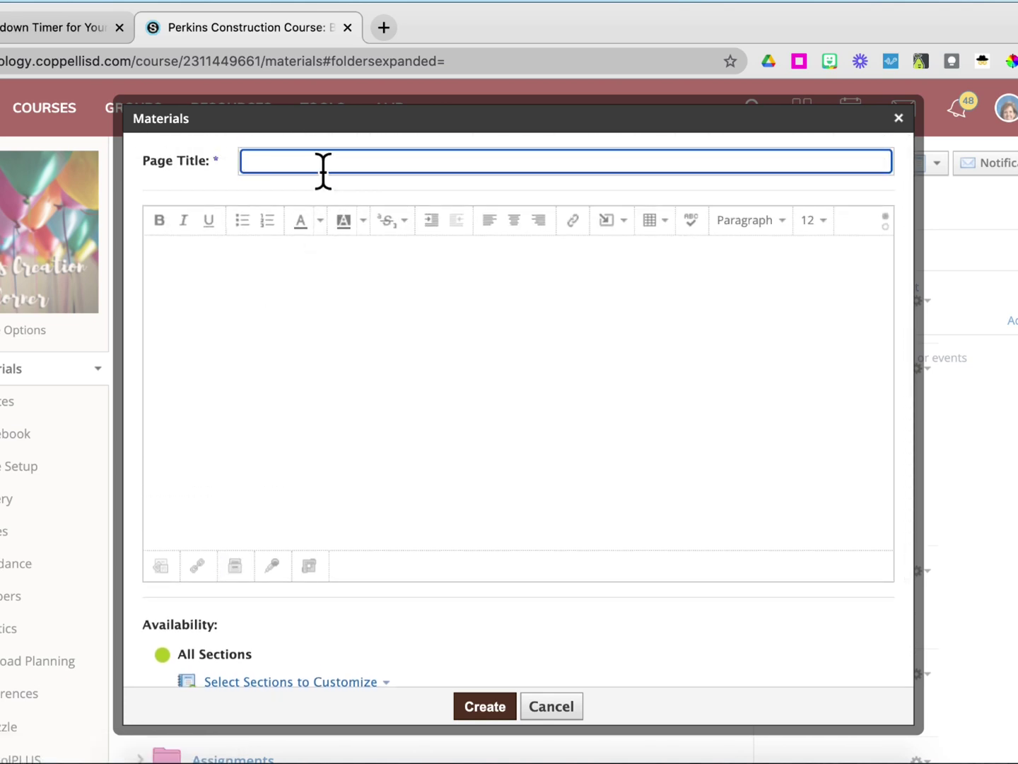
Title the page 'Ready for The Weekend' and paste the iframe code into its HTML body
type("Ready for The Wee")
type("kend")
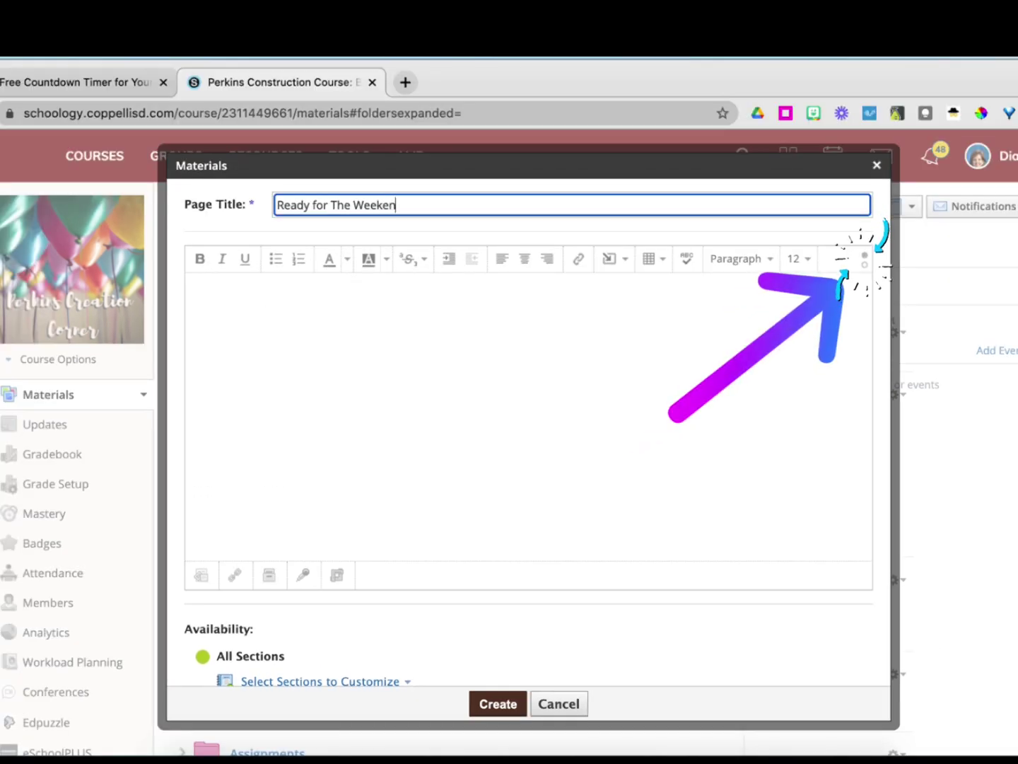
left_click(865, 263)
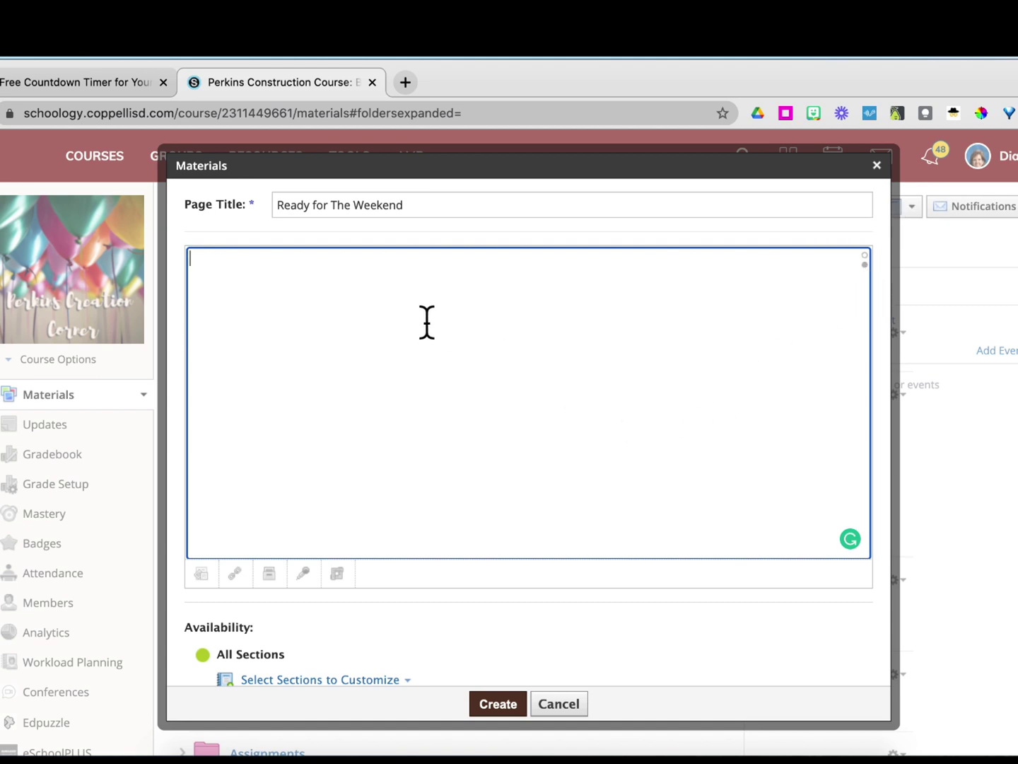
type("<iframe src=\"https://free.timeanddate.com/countdown/i7s0a1ea/n5224/cf104/cm0/cu4/ct0/cs1/ca0/cr0/ss0/cac000/cpc000/pc6d0000/tceac8d5/fs150/szw448/szh189/tatGet%20Ready%20For/tac000/tptTime%20since%20Event%20started%20in/tpc000/matThe%20Weekend!/mac000/mpc000/iso2021-04-30T15:00:00\" allowtransparency=\"true\" frameborder=\"0\" width=\"448\" height=\"189\"></iframe>")
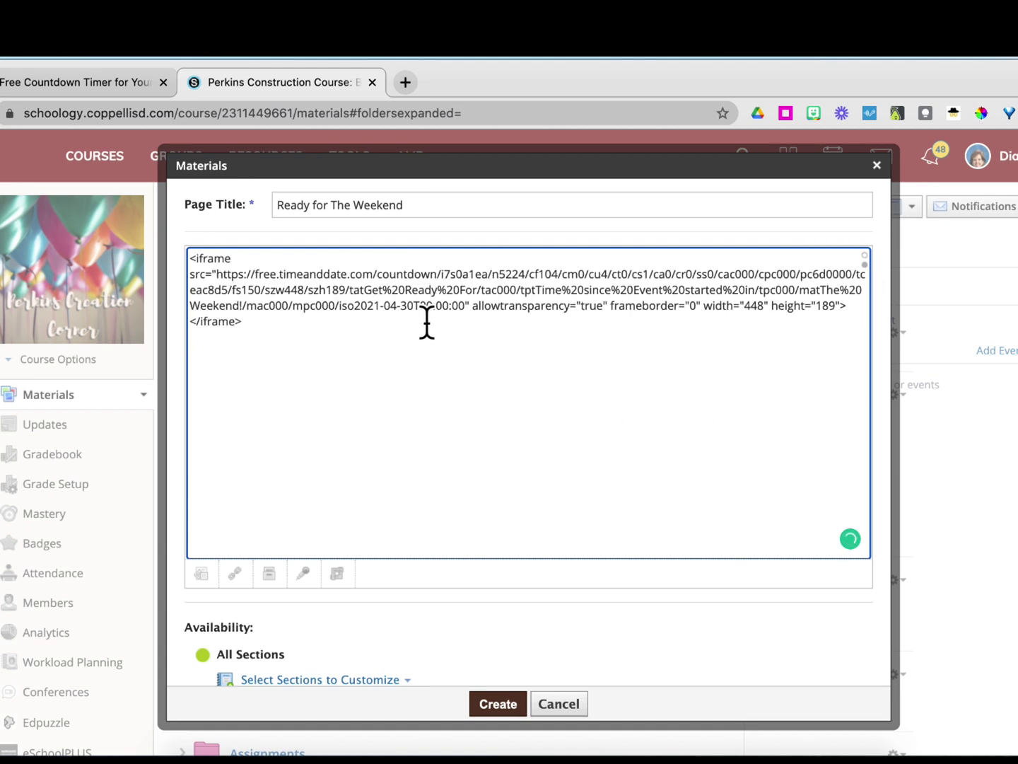
scroll(437, 460, "down", 4)
scroll(438, 482, "up", 3)
scroll(439, 483, "down", 2)
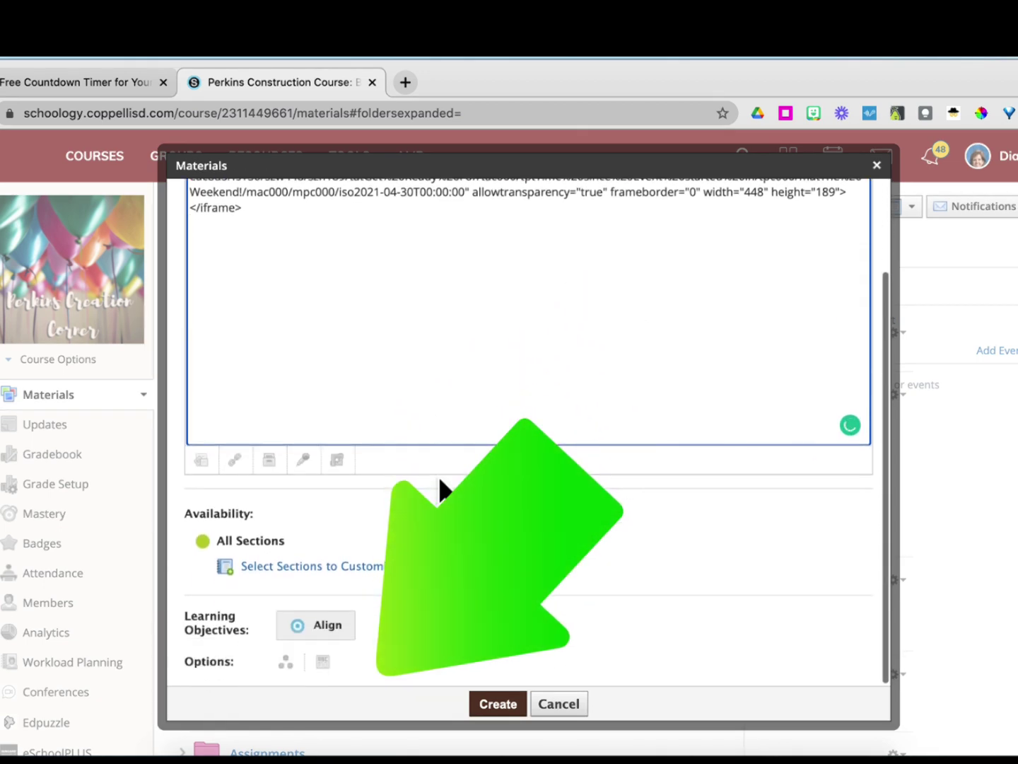
Turn on Display inline and create the page
left_click(324, 662)
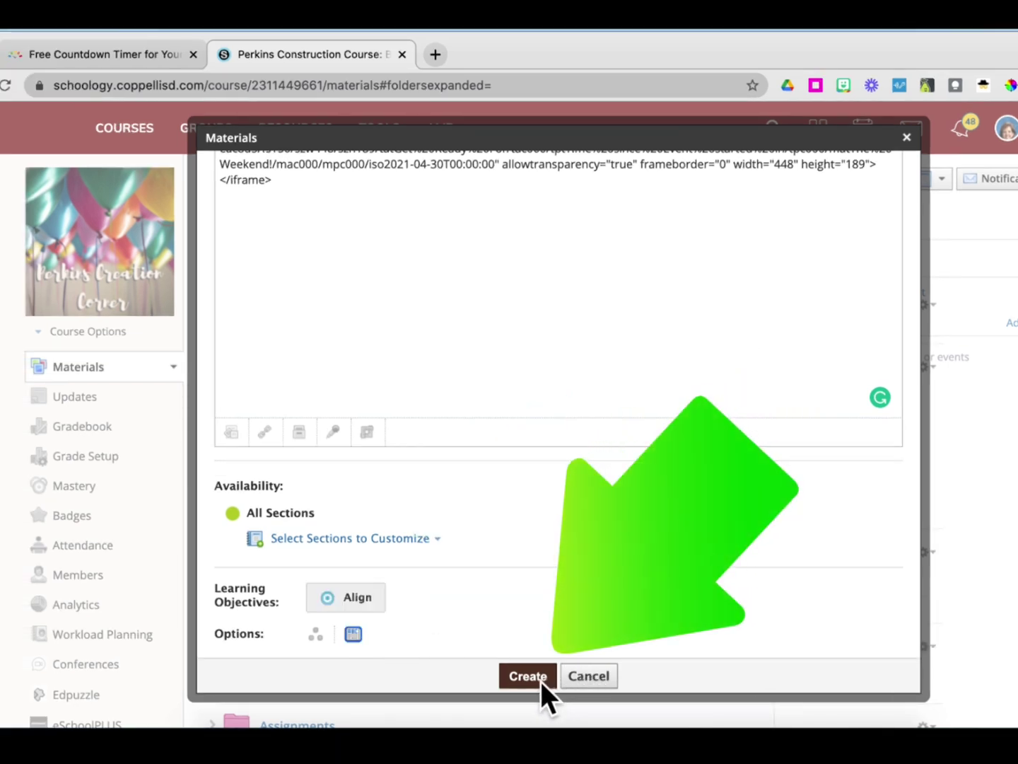
left_click(540, 682)
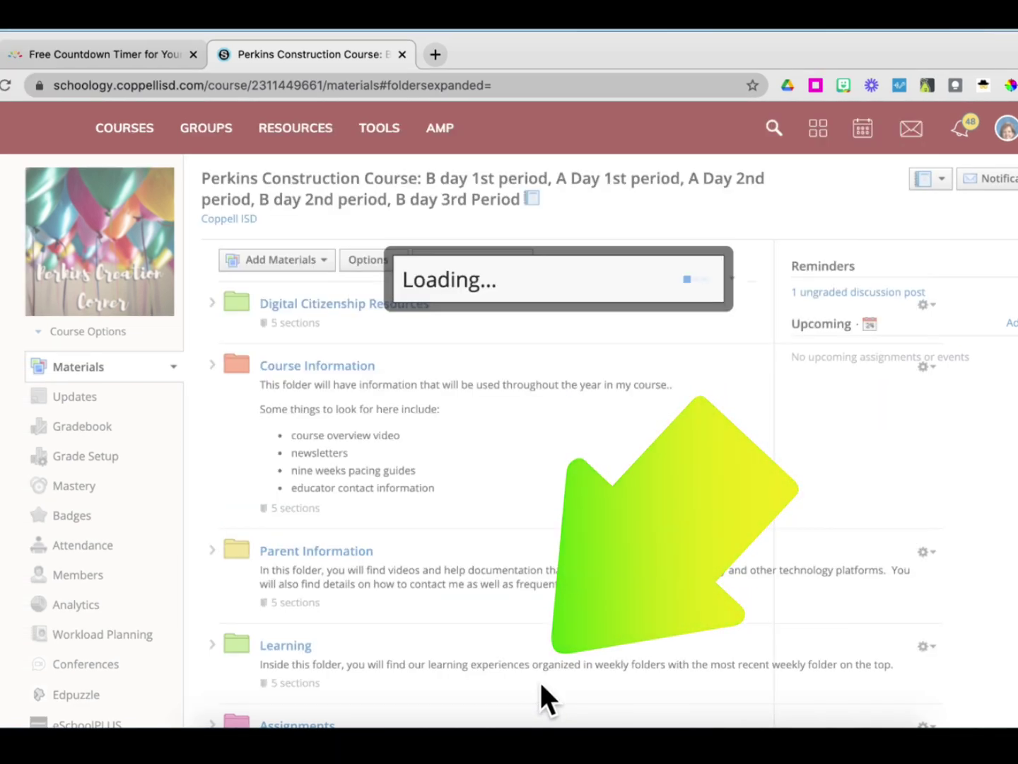